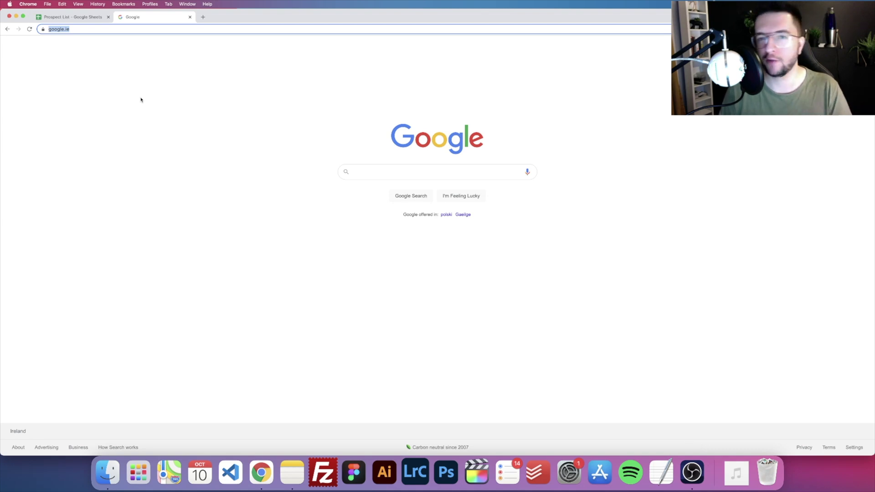
# - Search Google for 'accountants cavan' to get the local accountant map listings
pyautogui.click(138, 28)
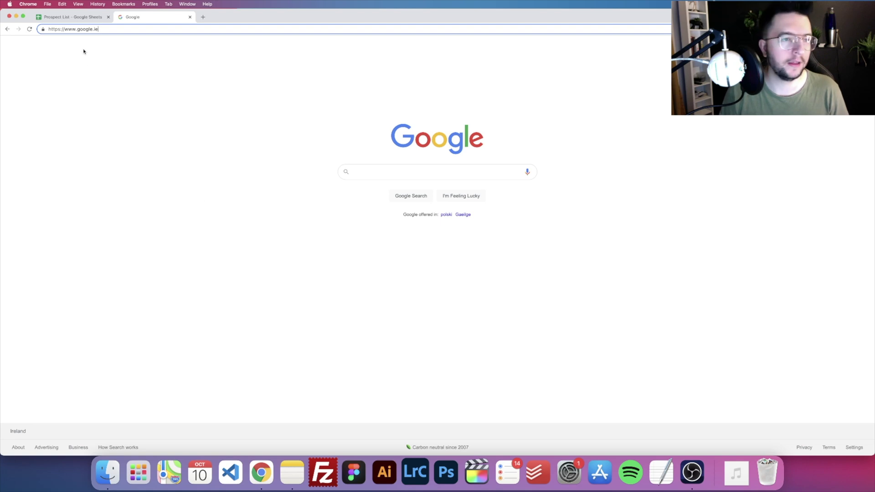
pyautogui.click(371, 172)
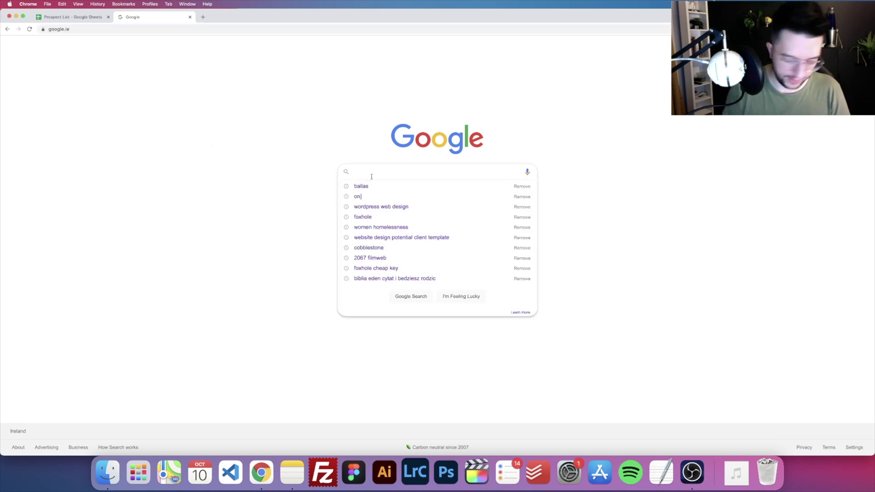
pyautogui.click(303, 195)
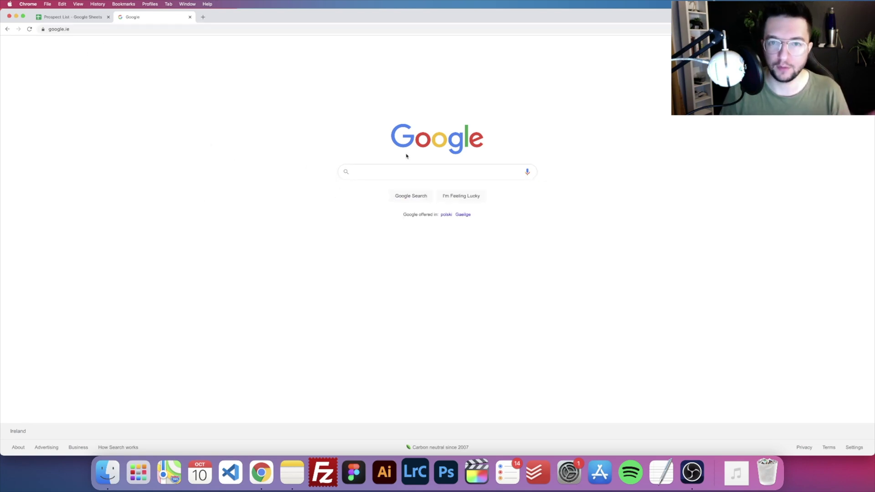
pyautogui.click(397, 171)
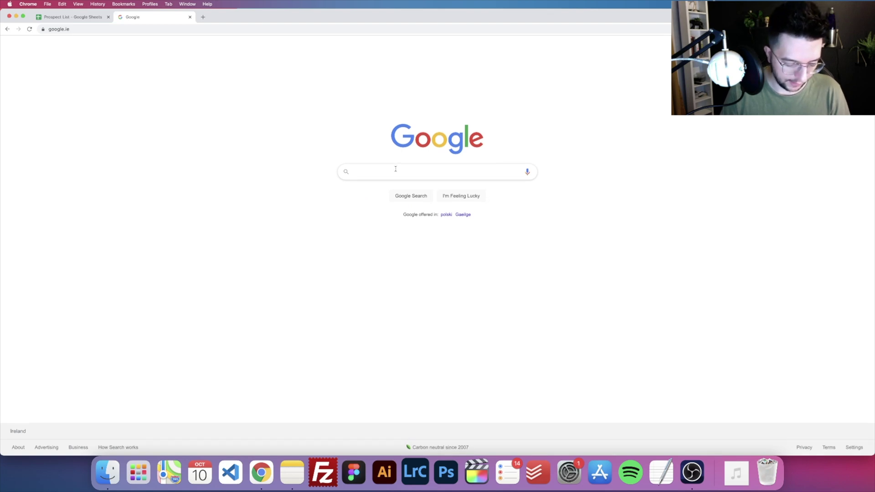
pyautogui.write('account')
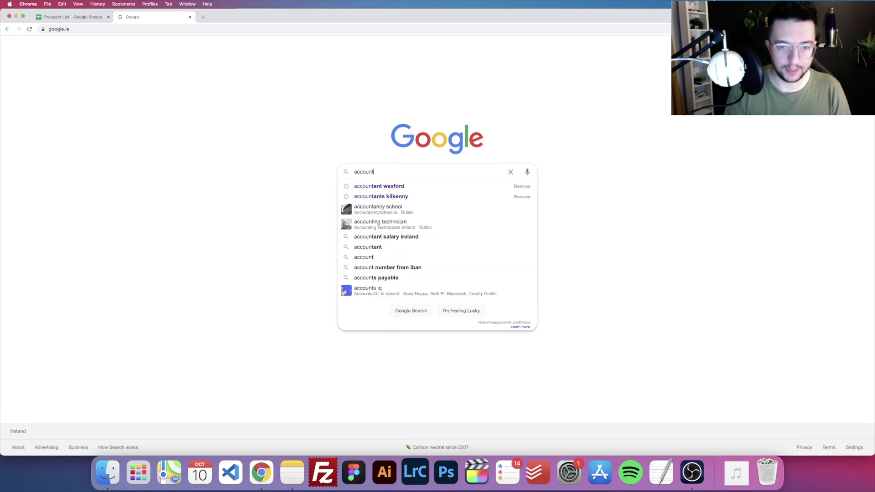
pyautogui.write('ants cavan')
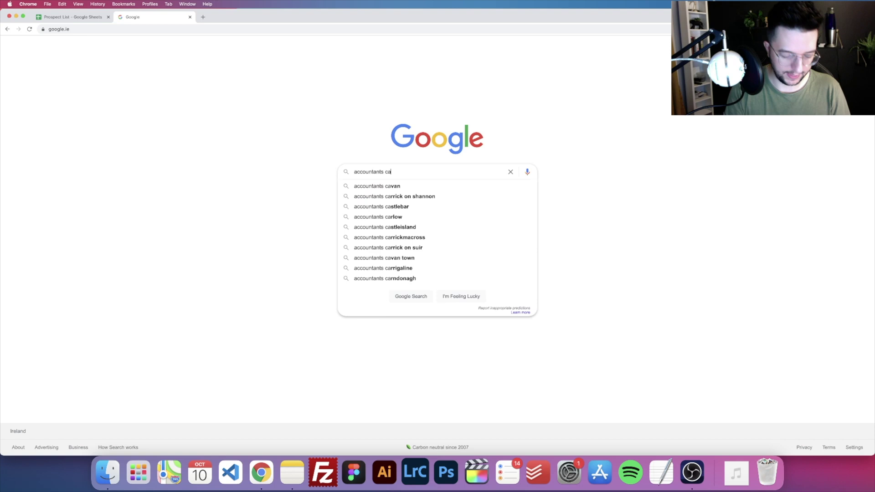
pyautogui.press('Return')
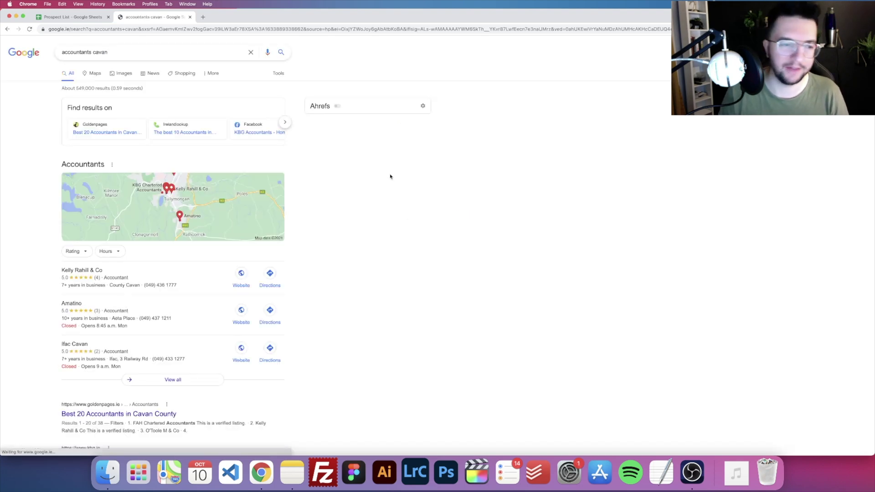
pyautogui.scroll(-2, 369, 186)
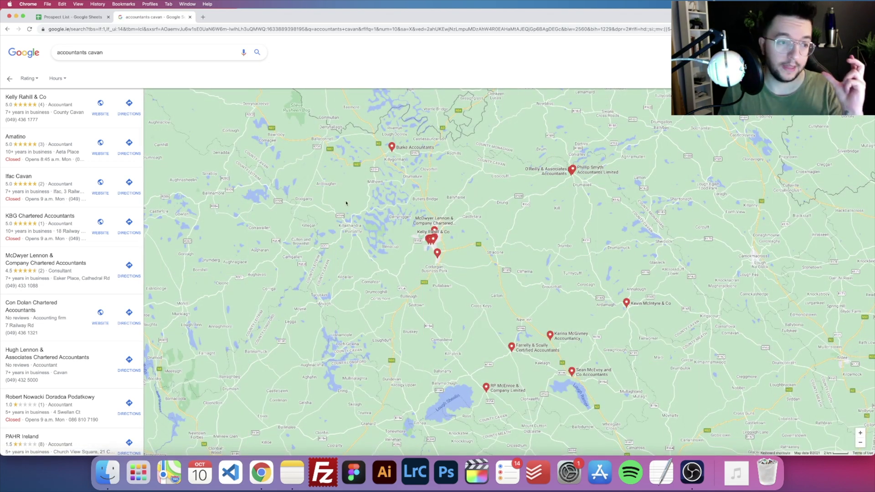
pyautogui.scroll(-3, 98, 153)
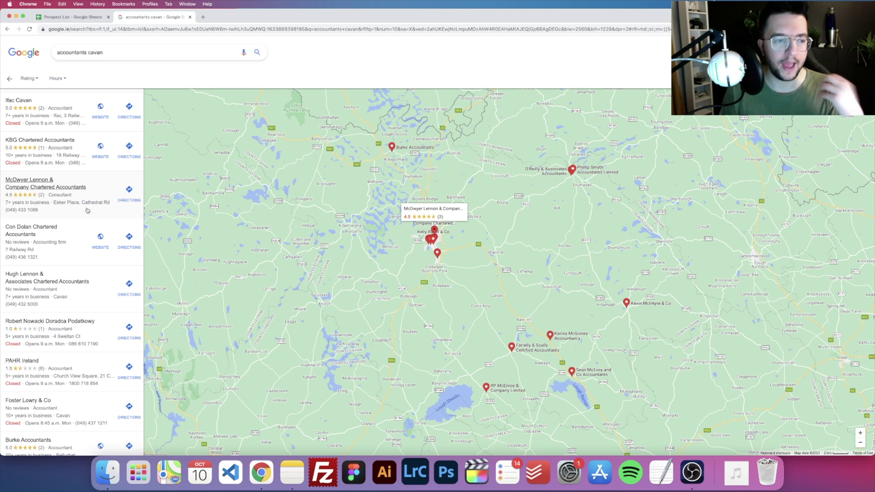
pyautogui.scroll(-1, 97, 257)
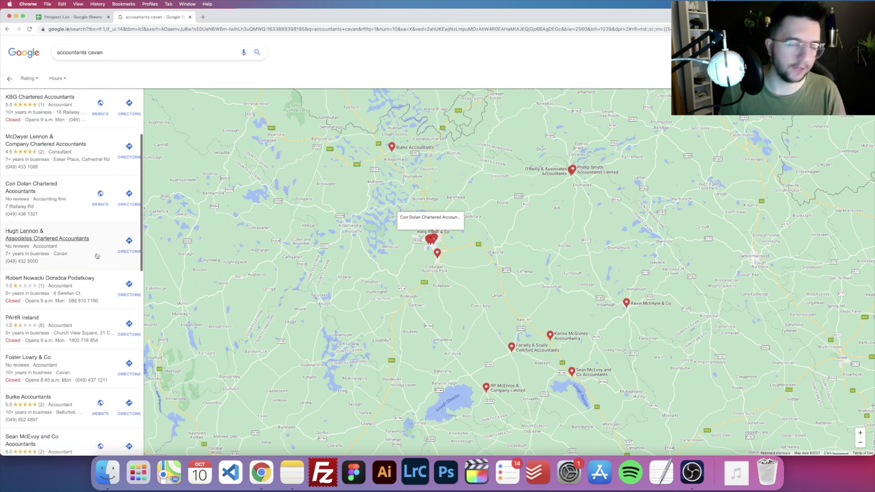
pyautogui.scroll(-1, 97, 257)
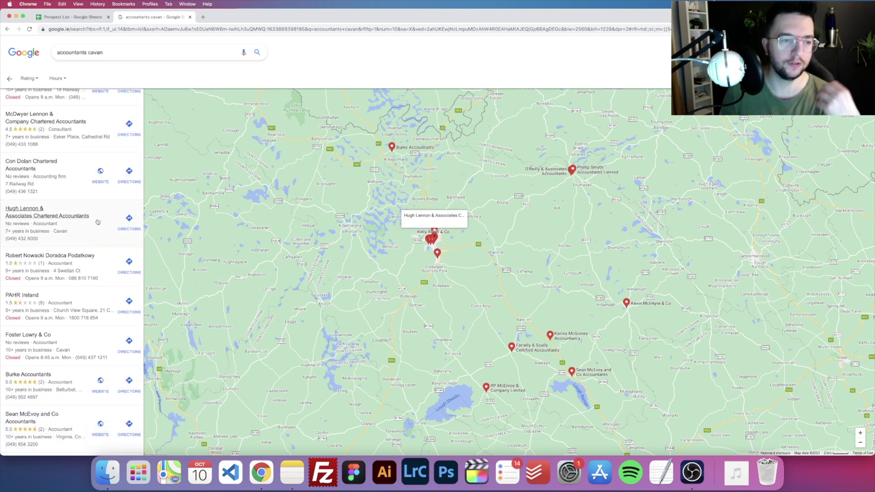
pyautogui.scroll(-1, 98, 222)
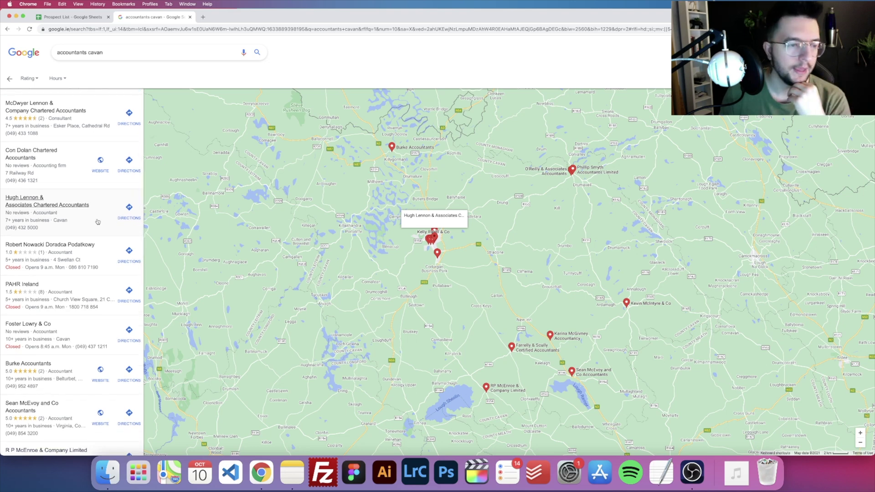
pyautogui.scroll(-1, 98, 223)
pyautogui.scroll(-1, 97, 223)
pyautogui.scroll(-2, 97, 222)
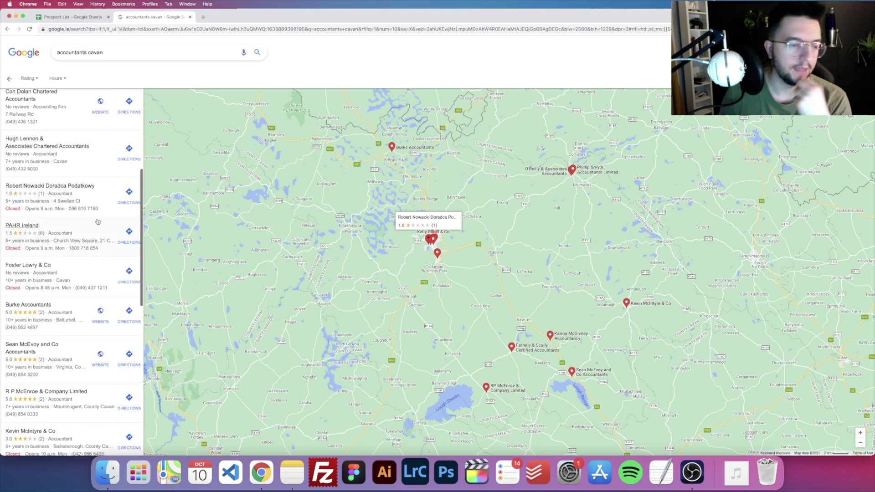
pyautogui.scroll(3, 97, 222)
pyautogui.scroll(2, 97, 222)
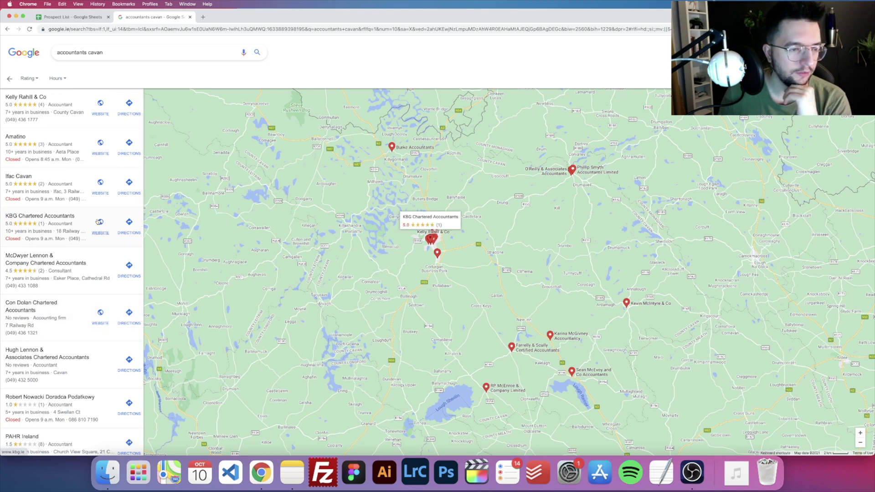
pyautogui.scroll(-2, 99, 223)
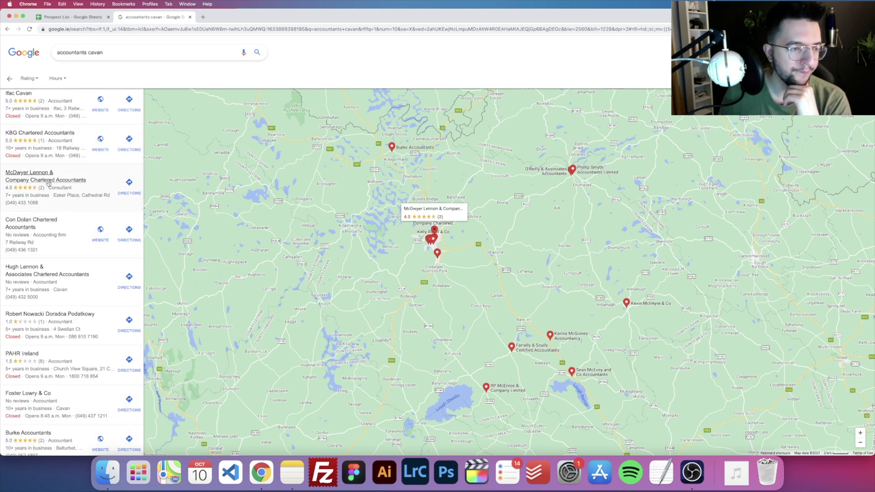
# - View McDwyer Lennon & Company's Maps details, then go back to the Prospect List sheet
pyautogui.click(94, 181)
pyautogui.scroll(-5, 284, 244)
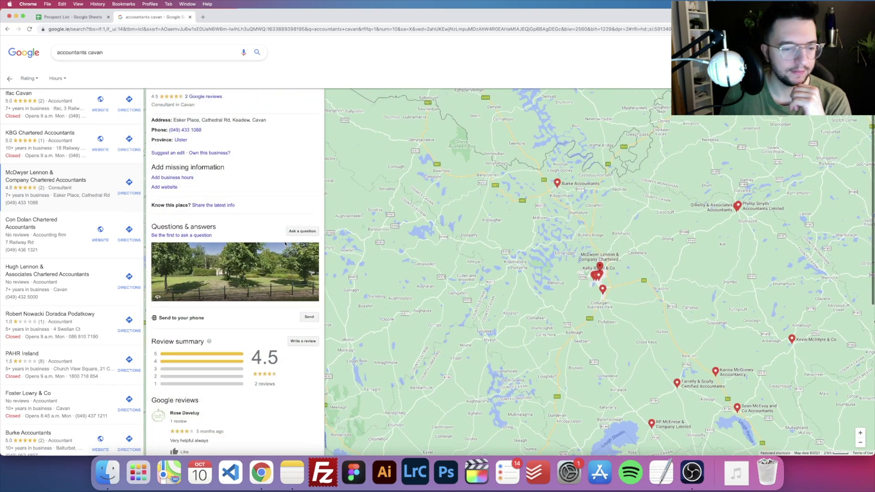
pyautogui.scroll(-5, 286, 244)
pyautogui.scroll(-5, 285, 243)
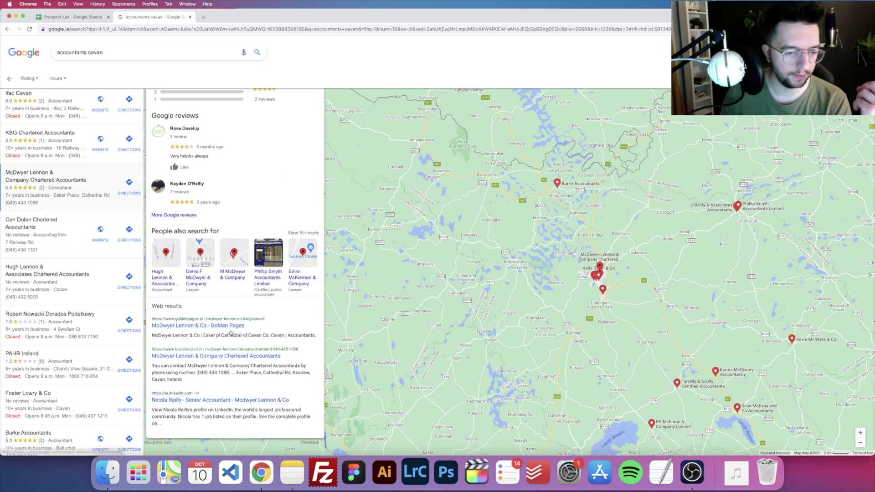
pyautogui.scroll(5, 202, 400)
pyautogui.scroll(5, 233, 274)
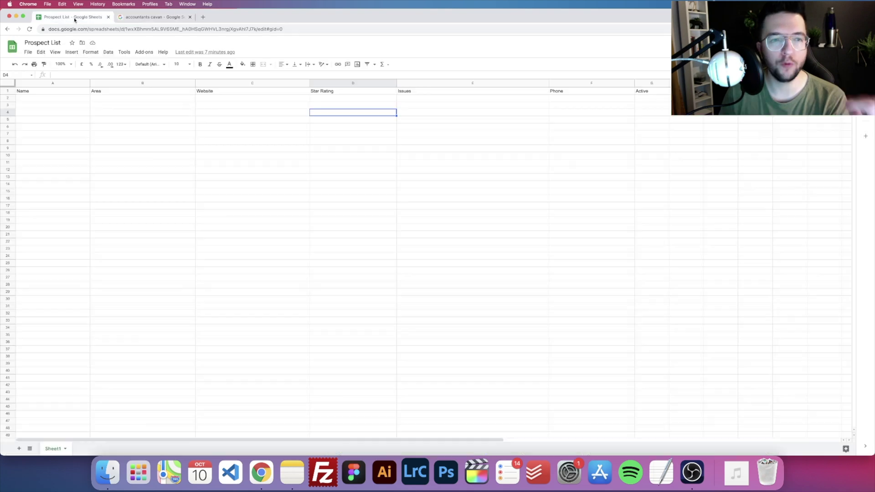
pyautogui.click(74, 17)
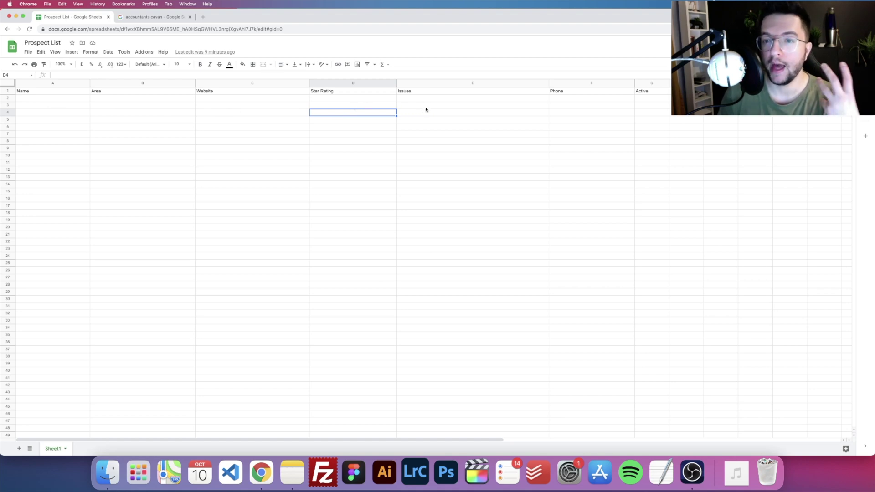
# - Paste the McDwyer Lennon & Company business name into A2 and widen column A
pyautogui.click(155, 17)
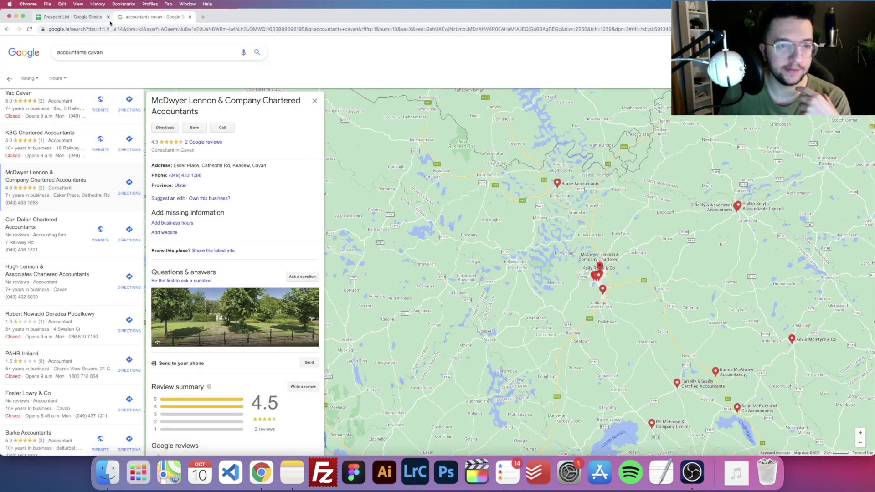
pyautogui.click(66, 17)
pyautogui.click(53, 99)
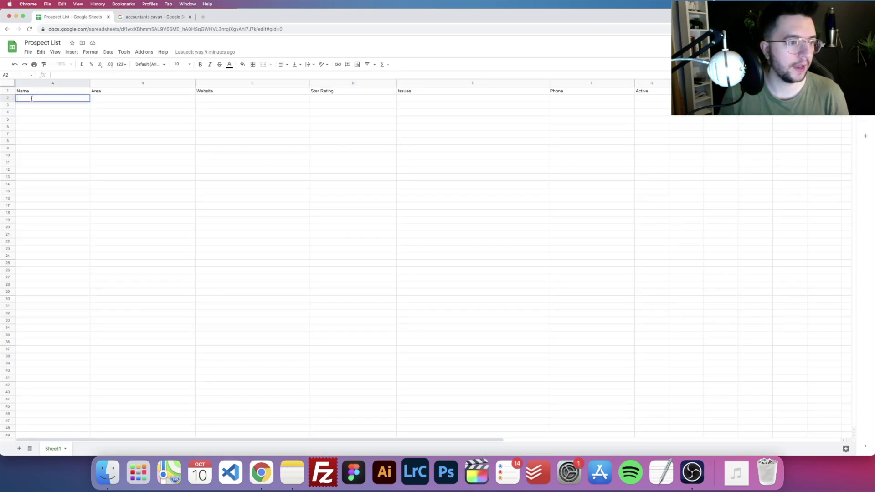
pyautogui.click(157, 17)
pyautogui.tripleClick(171, 99)
pyautogui.press('super+c')
pyautogui.click(66, 17)
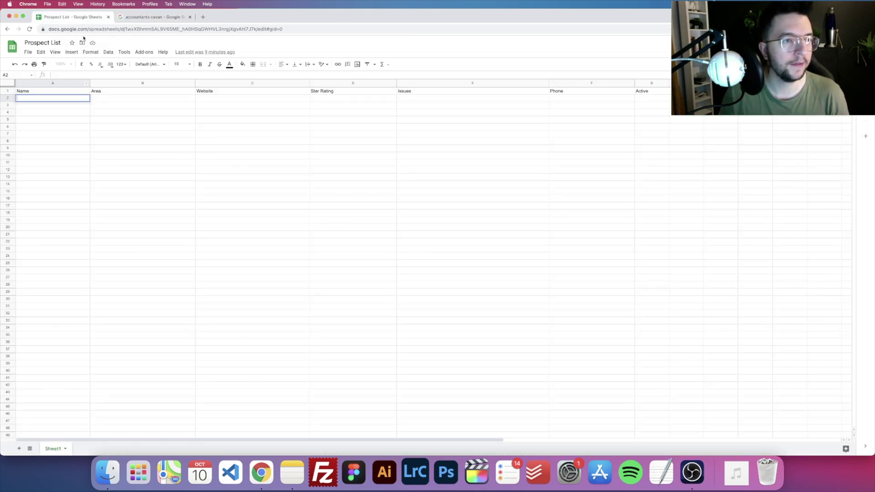
pyautogui.press('super+v')
pyautogui.click(121, 119)
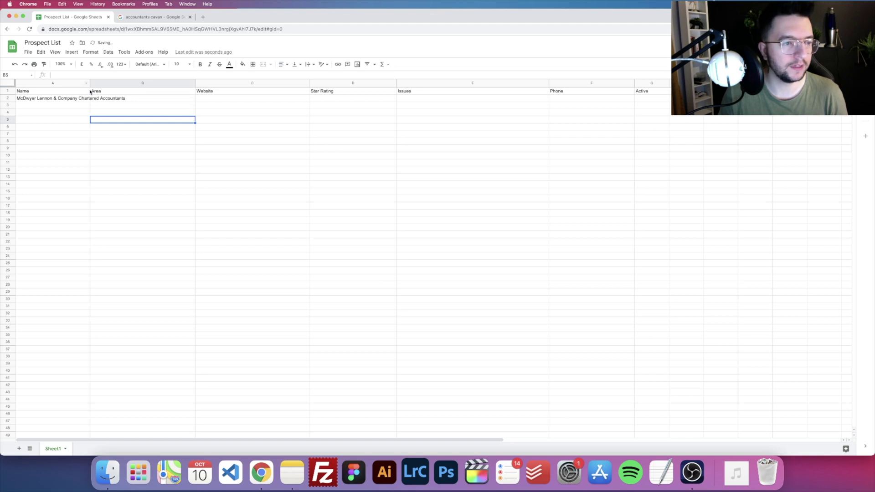
pyautogui.moveTo(89, 83); pyautogui.dragTo(138, 82)
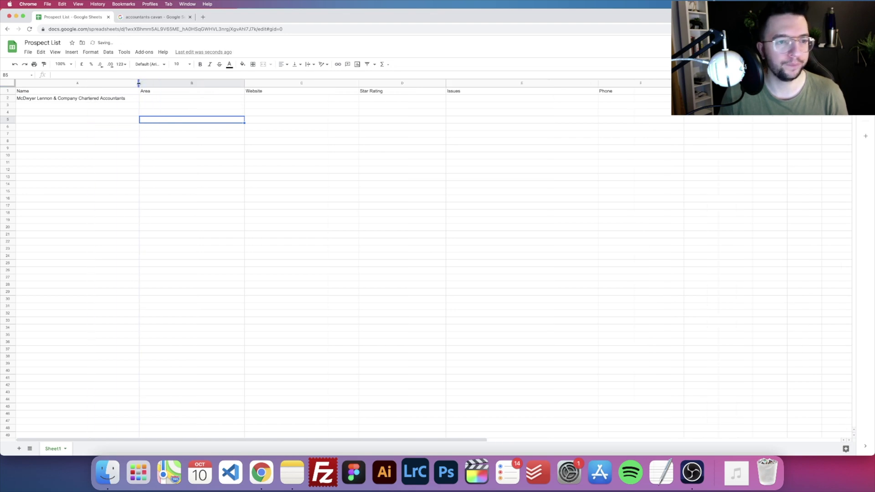
pyautogui.click(149, 17)
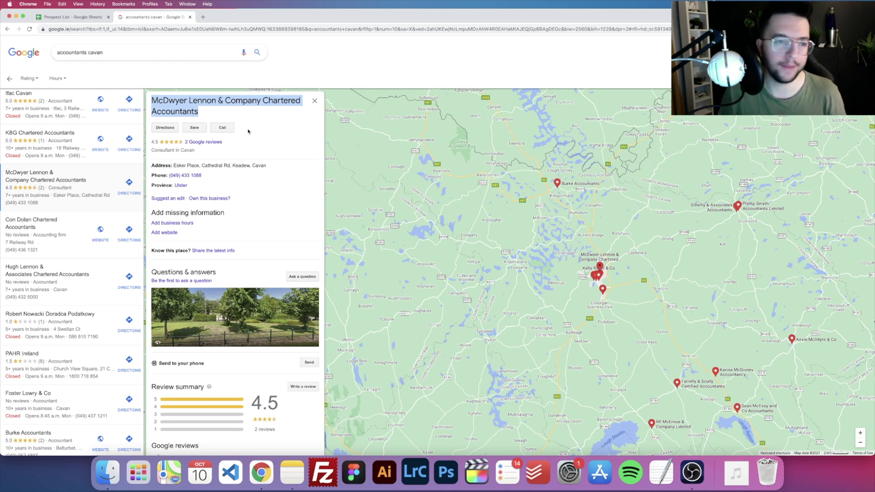
pyautogui.moveTo(202, 176); pyautogui.dragTo(168, 176)
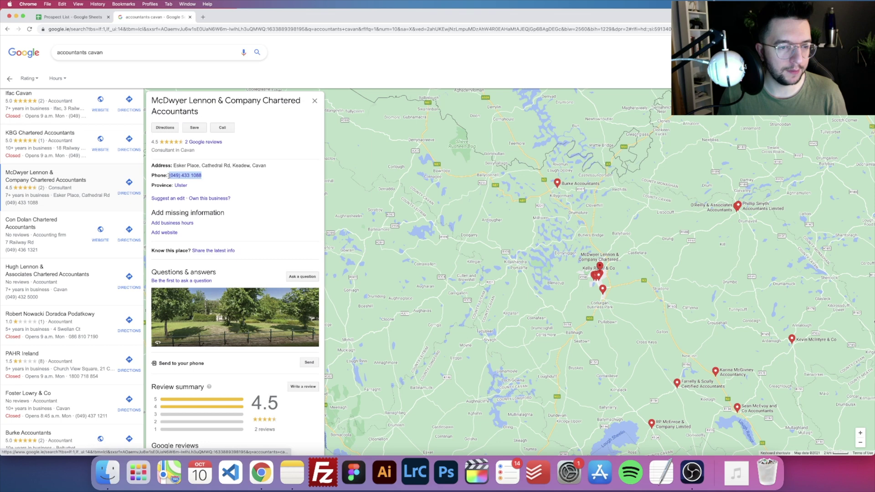
pyautogui.click(72, 16)
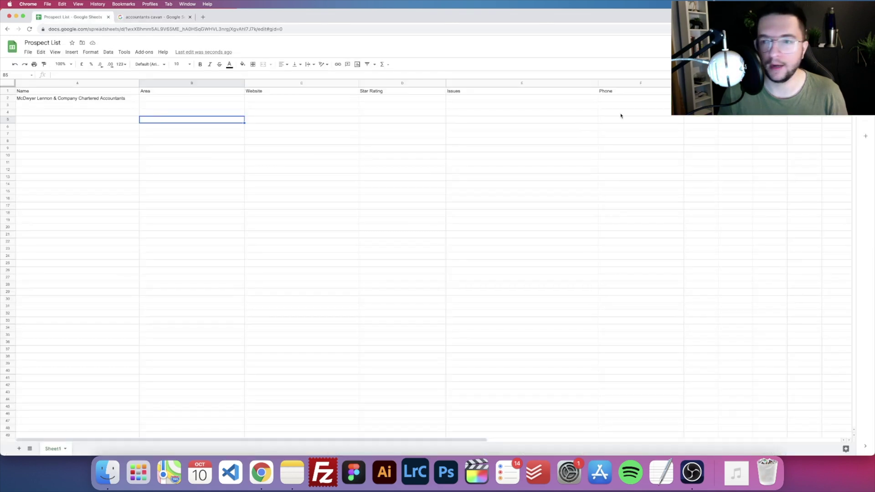
pyautogui.click(655, 99)
pyautogui.press('super+v')
# - Enter 'no website' as the issue in E2
pyautogui.doubleClick(490, 102)
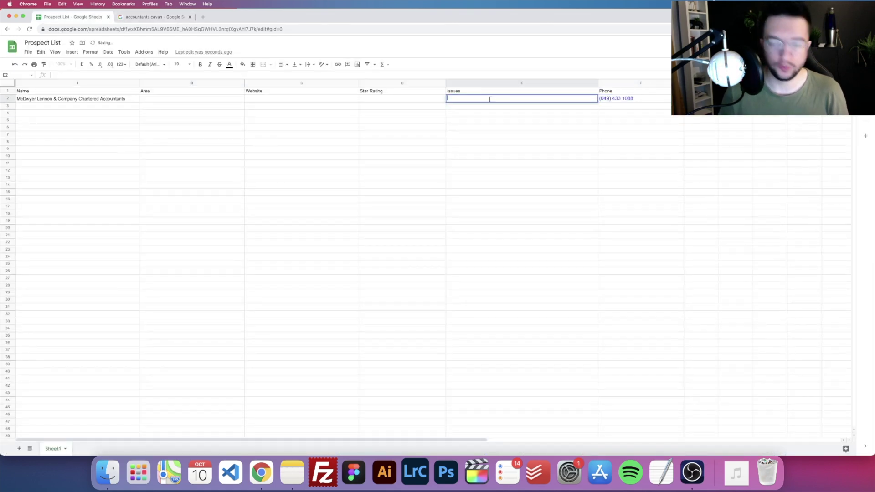
pyautogui.click(404, 103)
pyautogui.click(154, 17)
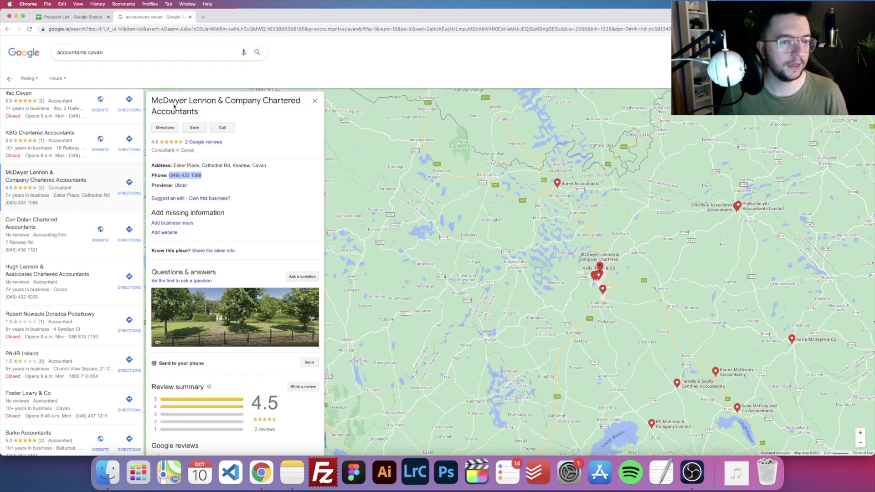
pyautogui.click(72, 16)
# - Enter star rating 4.5 / 2, website 'no' and area Cavan in row 2
pyautogui.doubleClick(412, 103)
pyautogui.write('4.5 / 2 star rating')
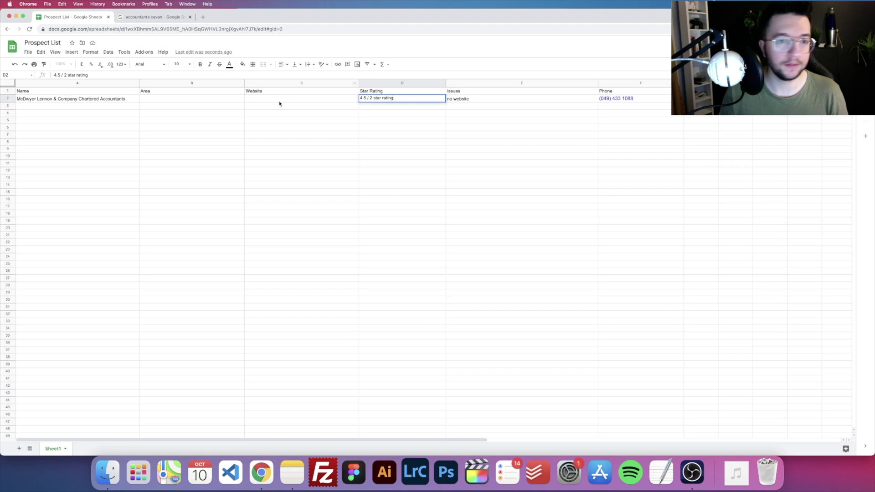
pyautogui.click(285, 101)
pyautogui.write('no')
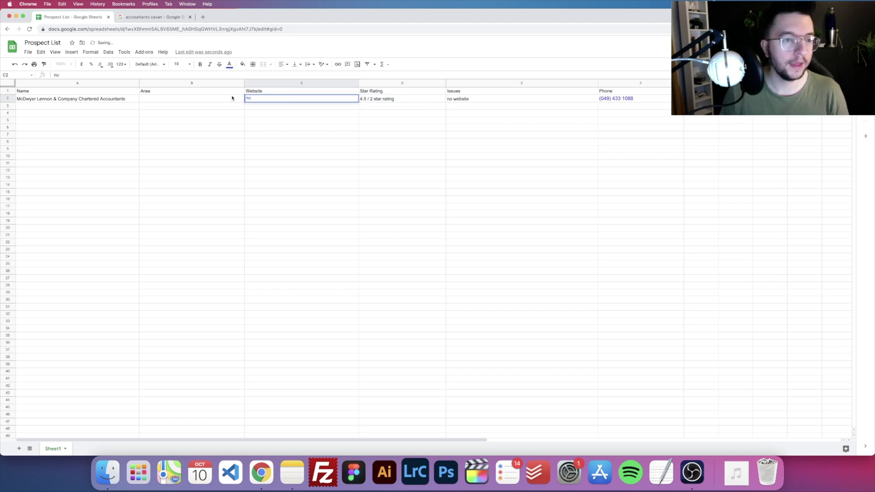
pyautogui.click(191, 98)
pyautogui.write('Cavan')
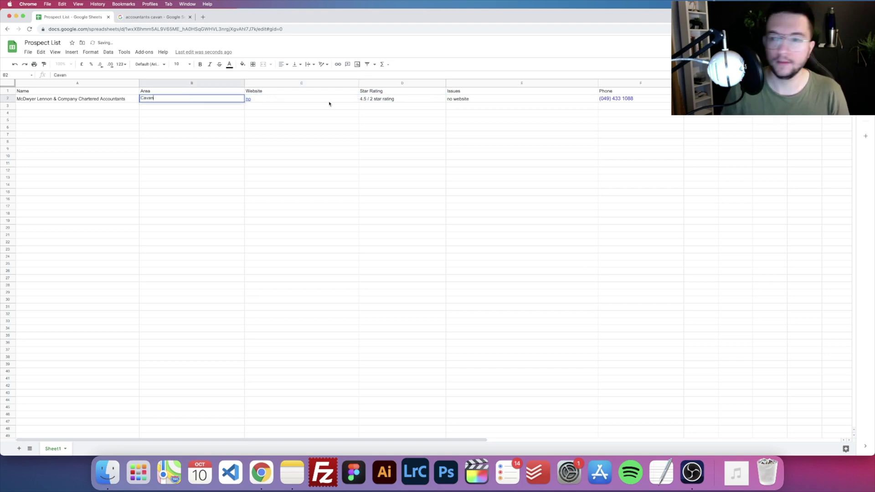
pyautogui.press('Return')
pyautogui.hotkey('ctrl', 'Tab')
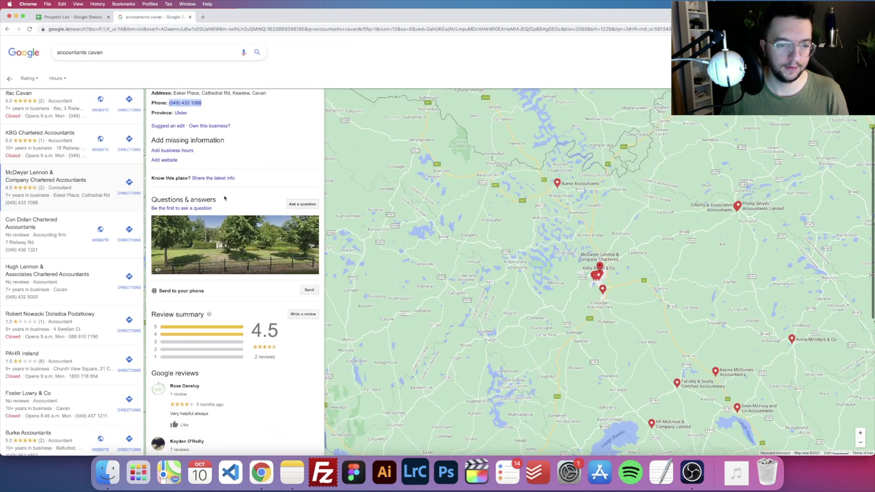
pyautogui.scroll(-3, 224, 199)
pyautogui.scroll(3, 236, 192)
pyautogui.scroll(2, 238, 182)
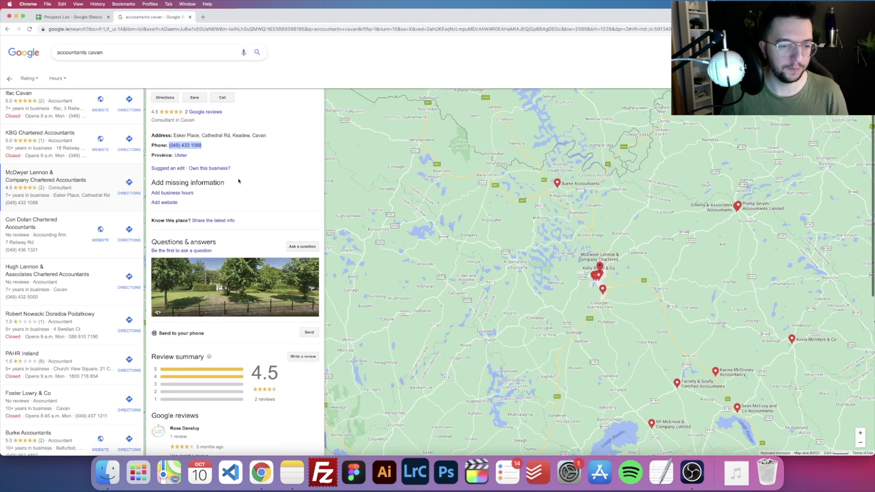
pyautogui.scroll(1, 238, 182)
pyautogui.click(72, 17)
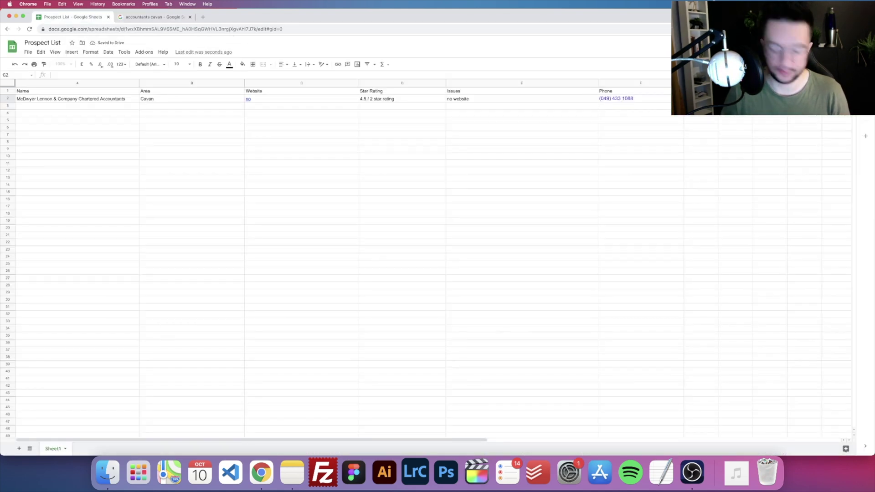
pyautogui.click(80, 108)
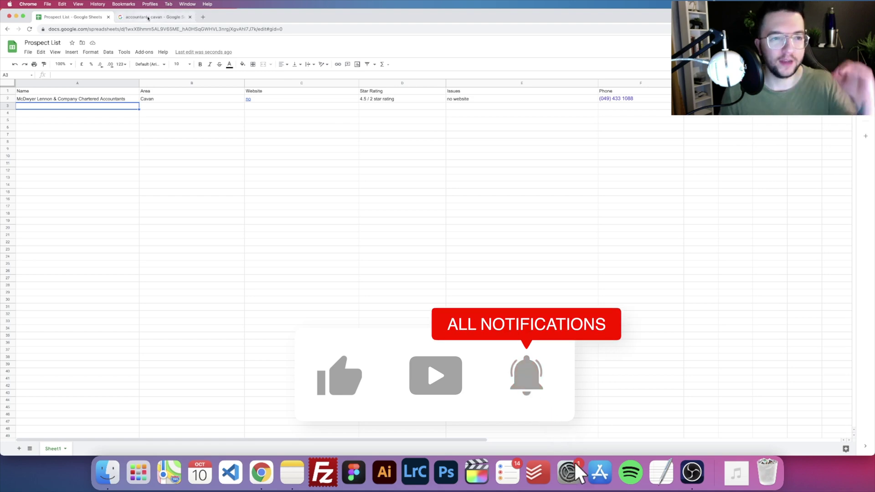
# - Open the Robert Nowacki Doradca Podatkowy listing and enter his name in A3
pyautogui.click(147, 17)
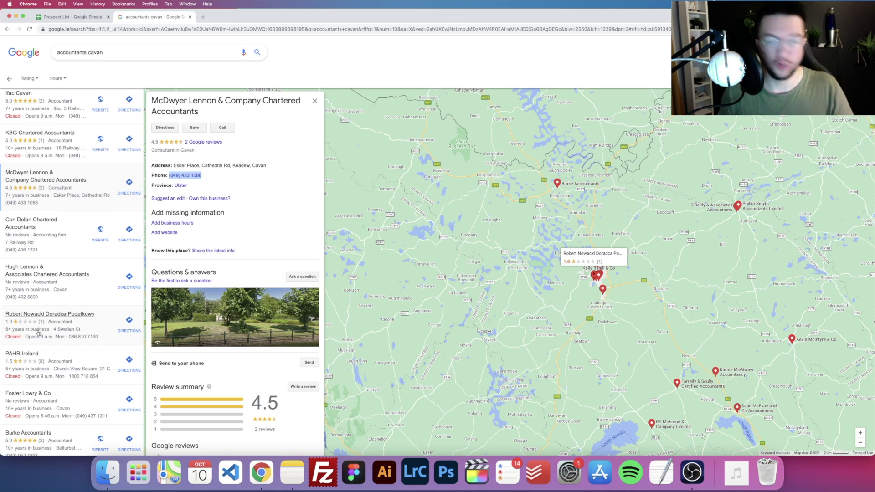
pyautogui.click(39, 321)
pyautogui.click(73, 17)
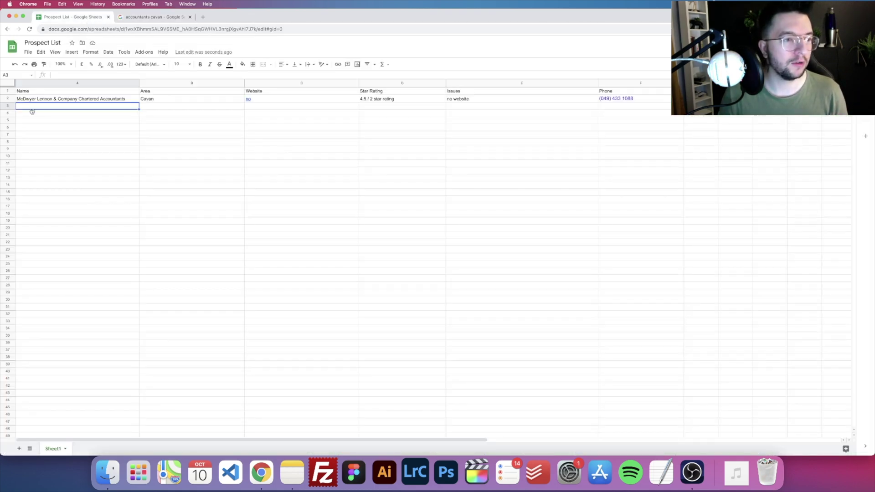
pyautogui.write('Robert Nowackio')
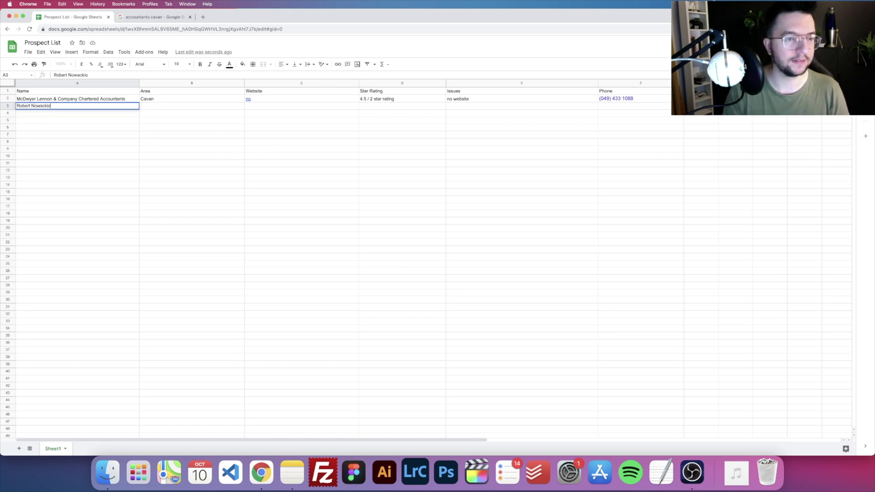
pyautogui.press('Tab')
pyautogui.write('Cava')
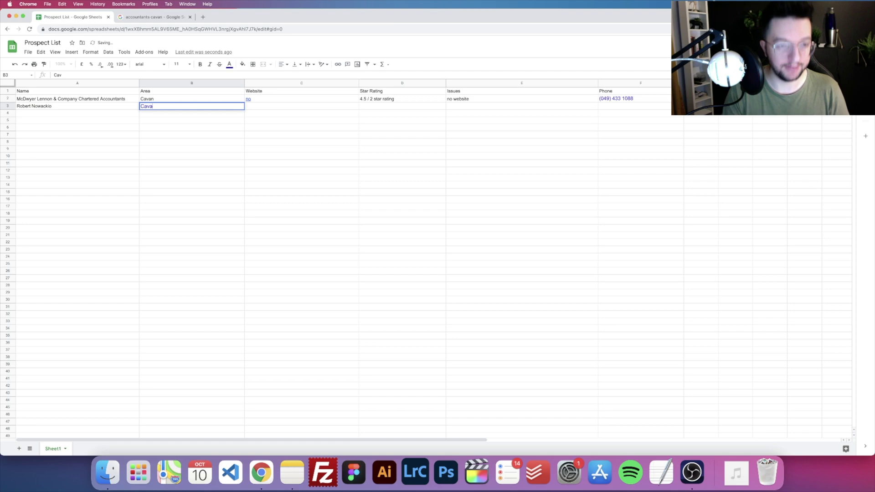
# - Record website 'no' and a 1 star / 1 review rating in row 3
pyautogui.click(150, 16)
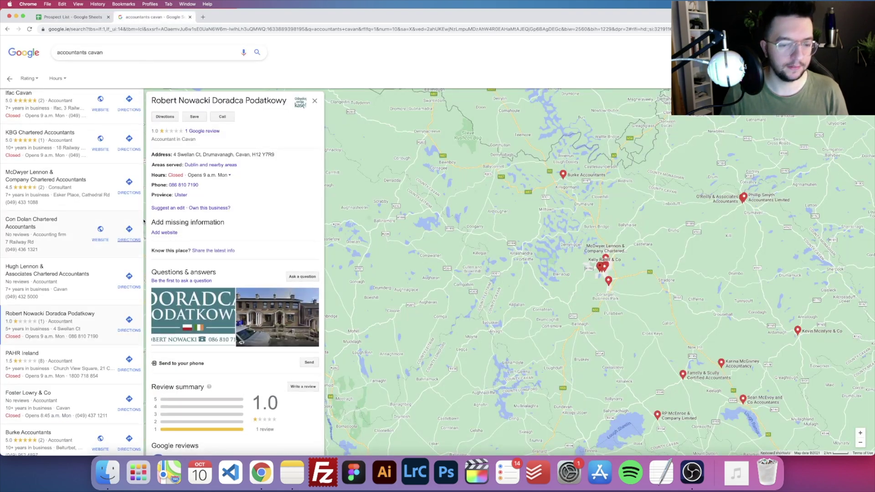
pyautogui.scroll(-5, 233, 273)
pyautogui.scroll(-3, 233, 274)
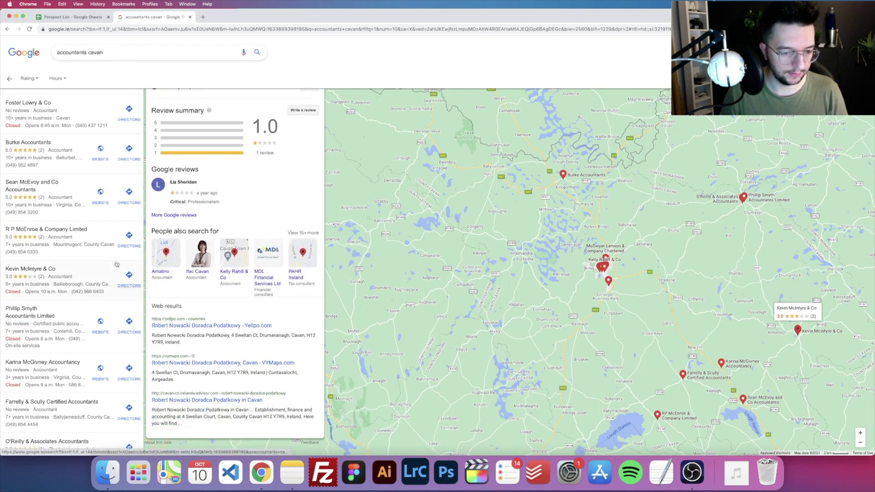
pyautogui.scroll(5, 68, 266)
pyautogui.click(72, 17)
pyautogui.write('n')
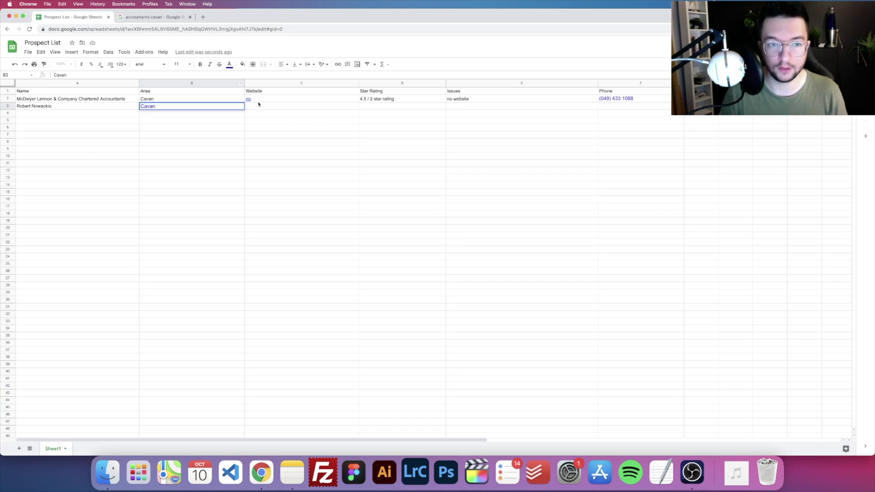
pyautogui.click(260, 107)
pyautogui.doubleClick(260, 107)
pyautogui.write('no')
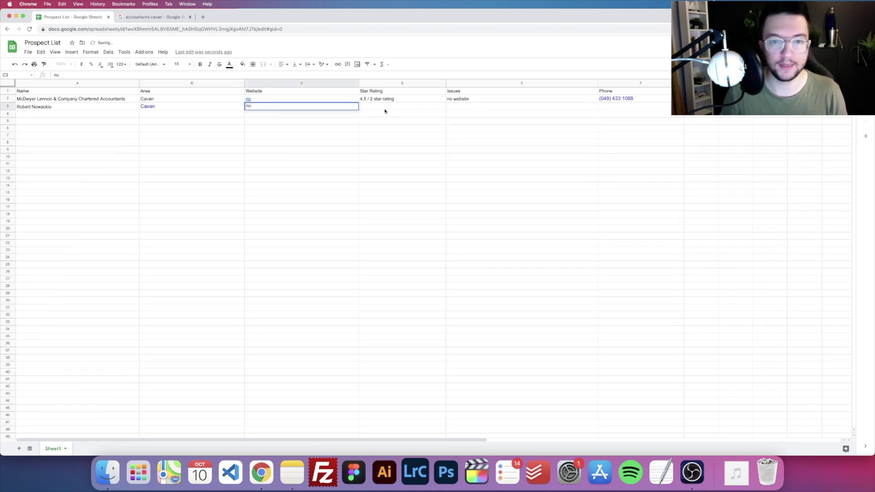
pyautogui.click(385, 107)
pyautogui.doubleClick(385, 107)
pyautogui.write('1 / 1')
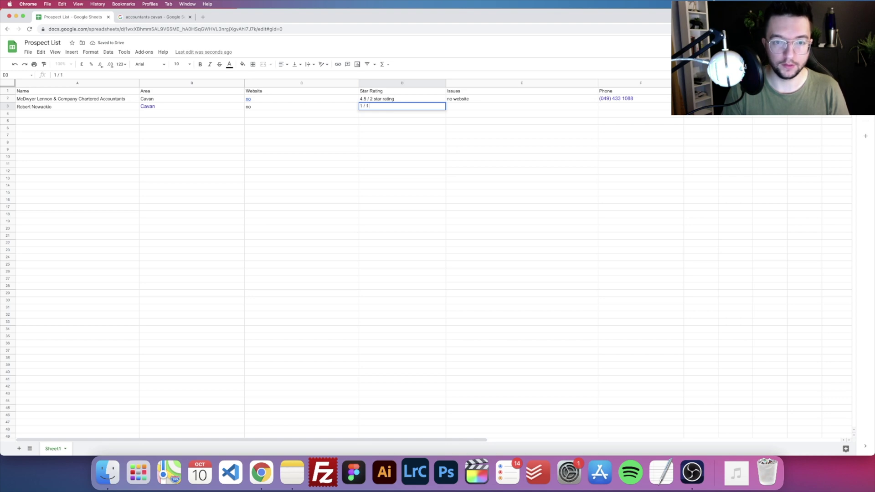
pyautogui.write('re')
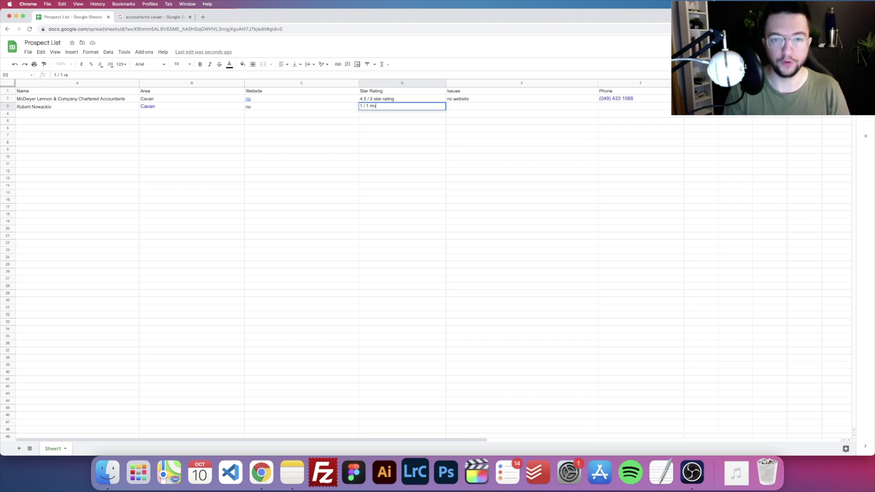
pyautogui.write('view')
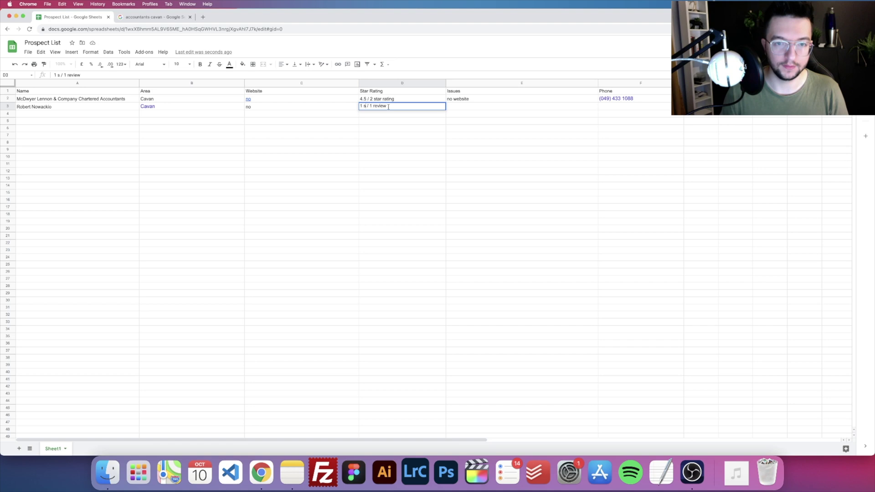
pyautogui.write(' star')
pyautogui.press('Tab')
pyautogui.write('v')
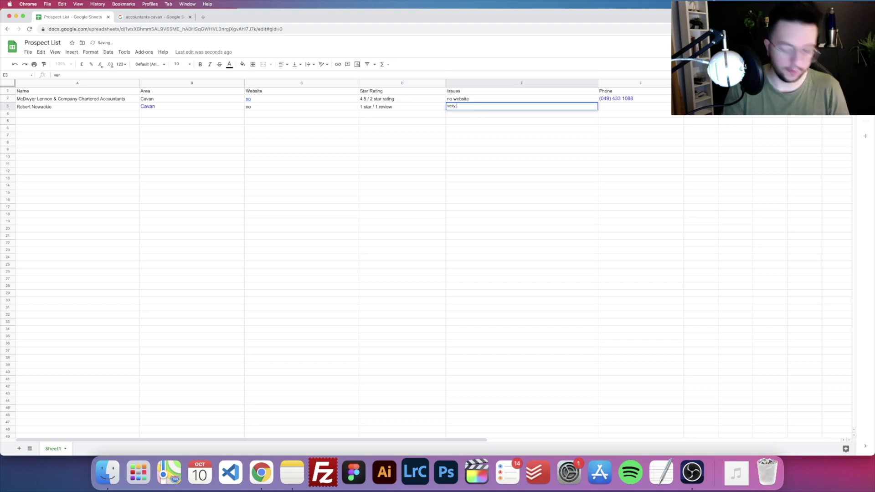
pyautogui.write('ad review,')
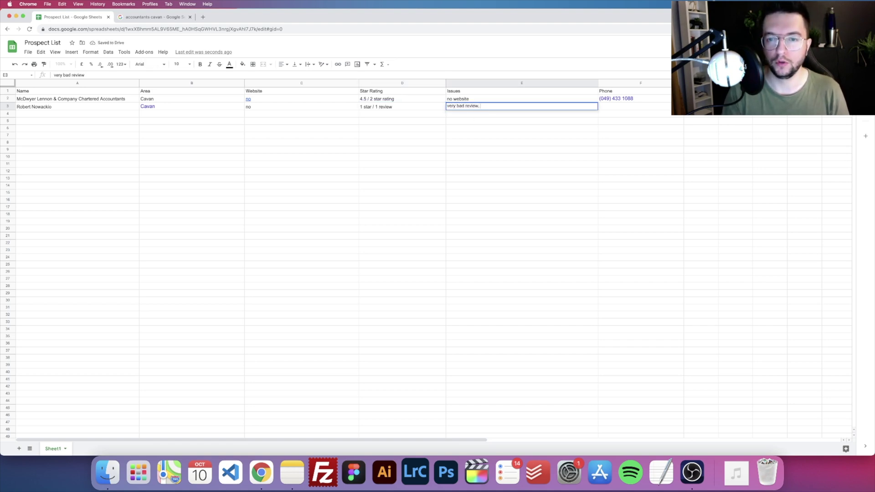
pyautogui.write('te')
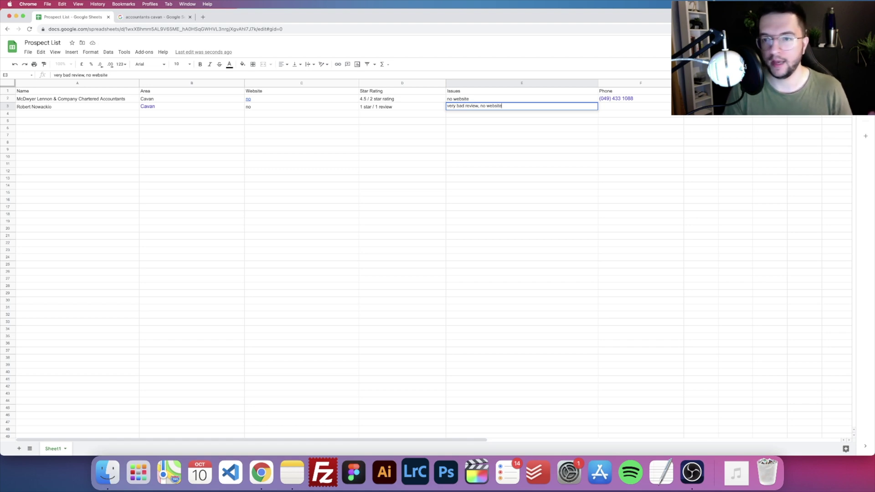
pyautogui.click(135, 17)
pyautogui.scroll(5, 232, 240)
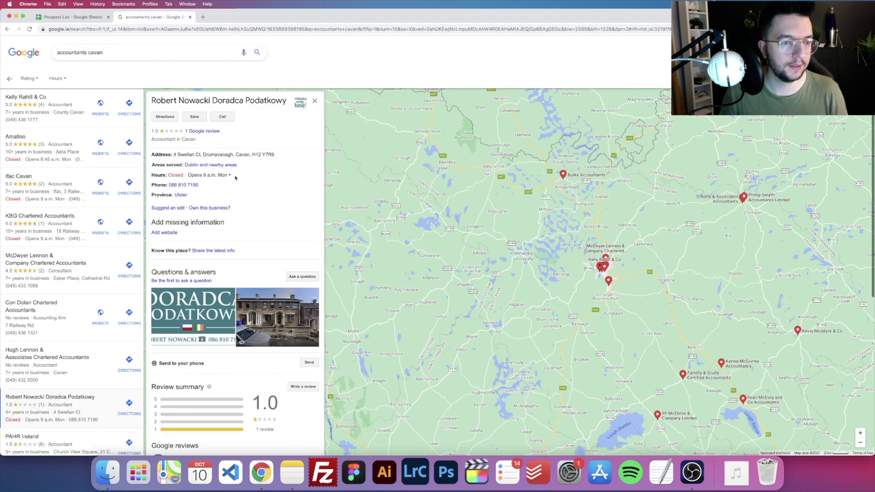
pyautogui.moveTo(199, 185); pyautogui.dragTo(169, 185)
pyautogui.press('super+c')
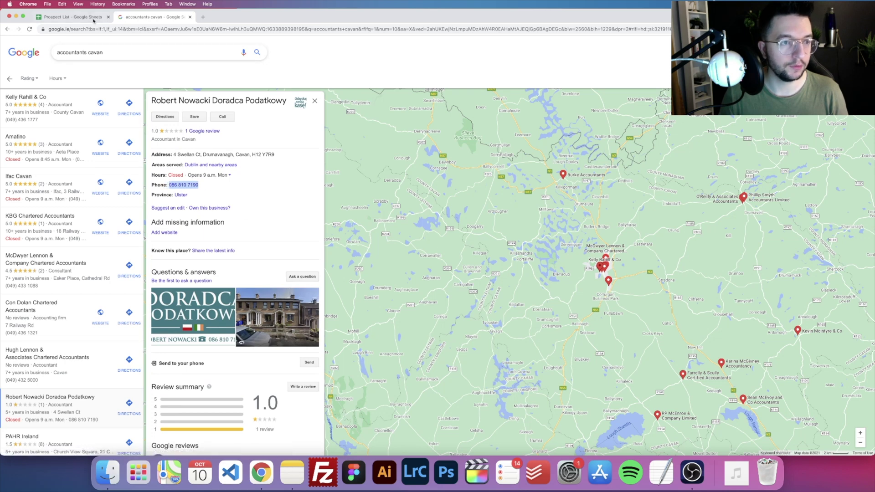
pyautogui.click(71, 17)
pyautogui.click(635, 107)
pyautogui.press('super+v')
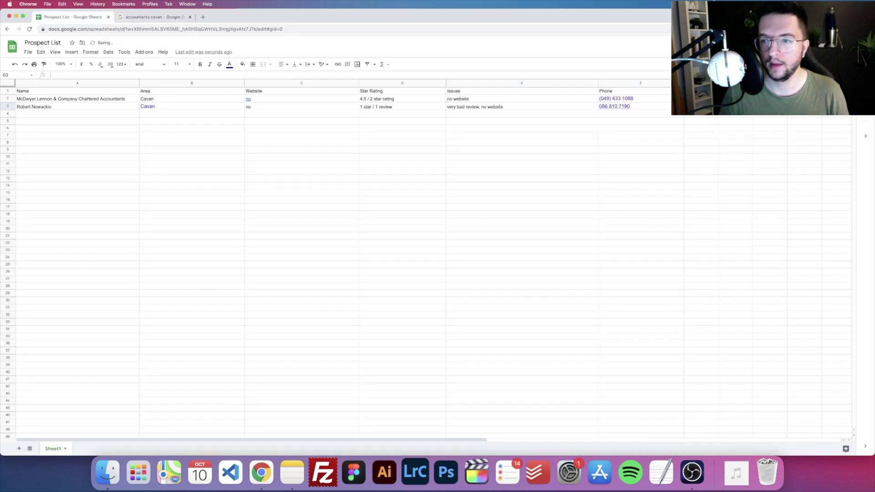
pyautogui.click(144, 17)
pyautogui.scroll(-5, 205, 240)
pyautogui.scroll(-3, 205, 239)
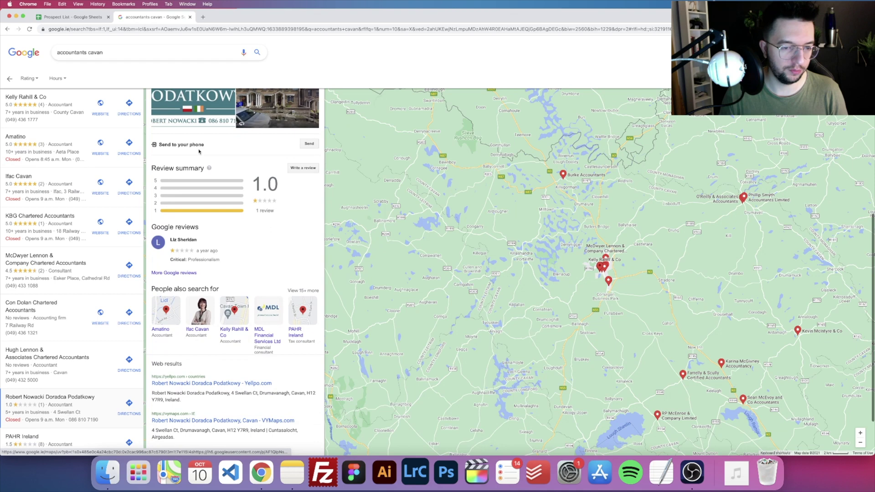
pyautogui.scroll(8, 199, 151)
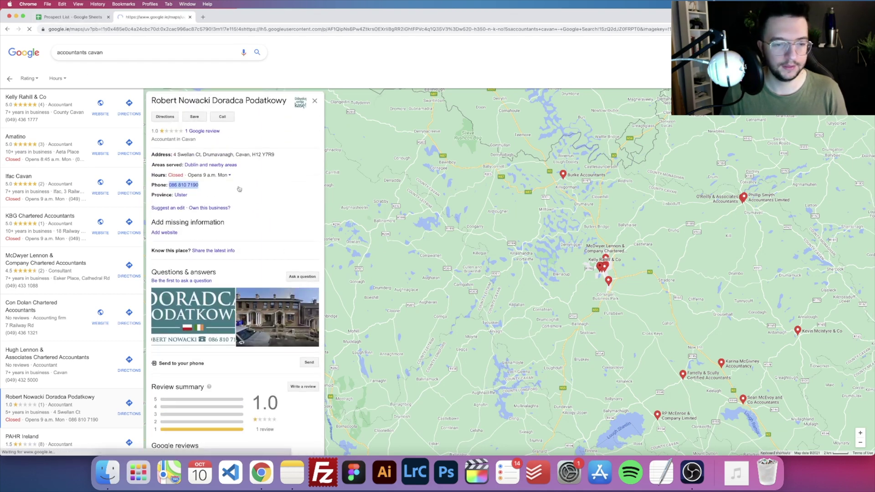
pyautogui.click(72, 16)
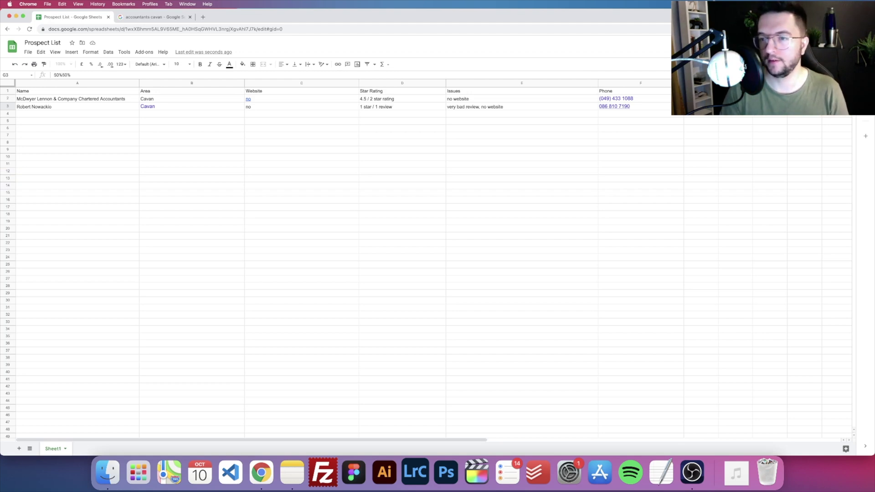
pyautogui.click(89, 107)
pyautogui.doubleClick(89, 107)
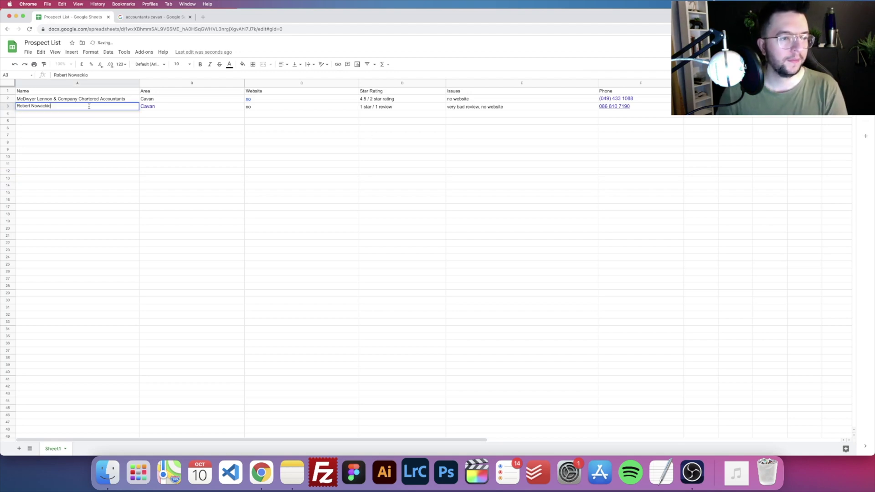
pyautogui.click(85, 116)
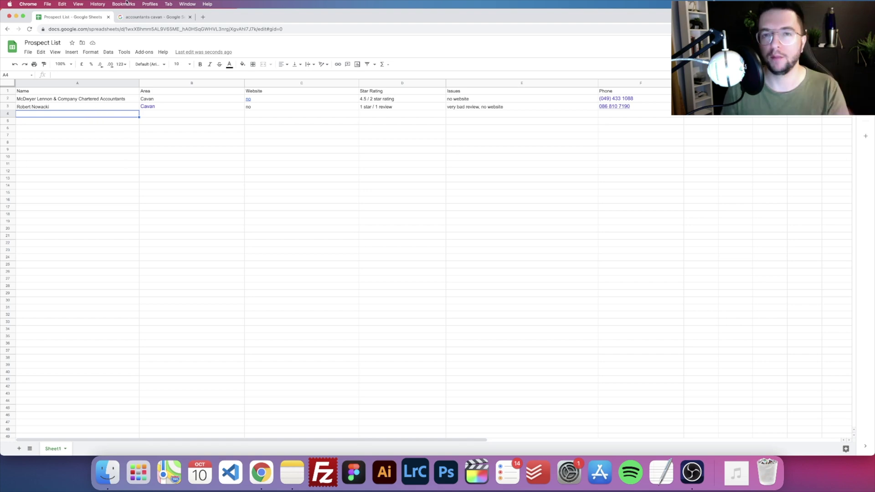
pyautogui.click(147, 17)
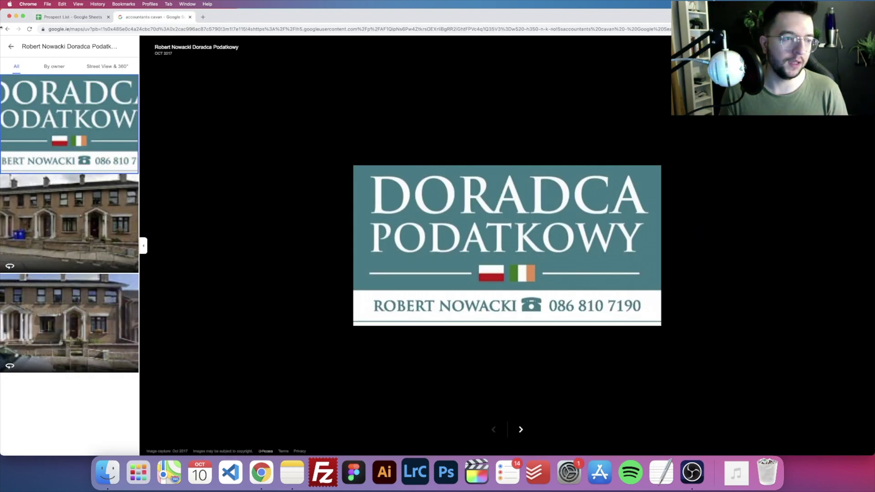
pyautogui.click(11, 46)
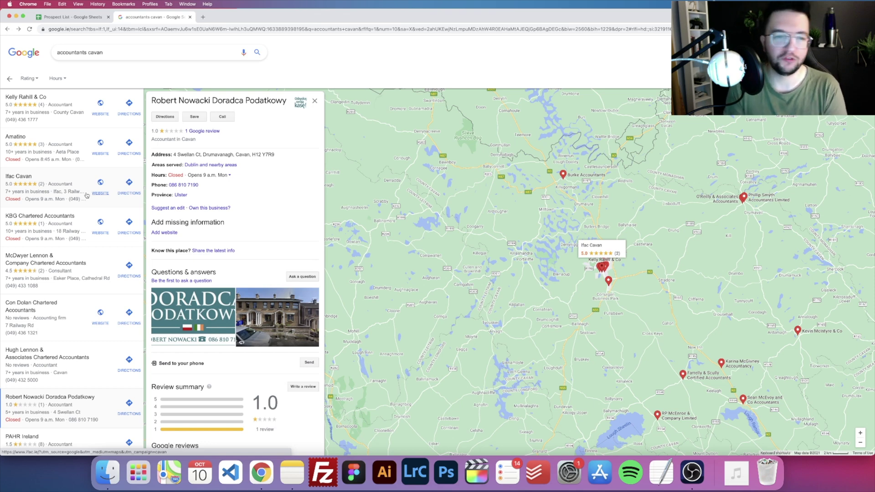
pyautogui.click(203, 131)
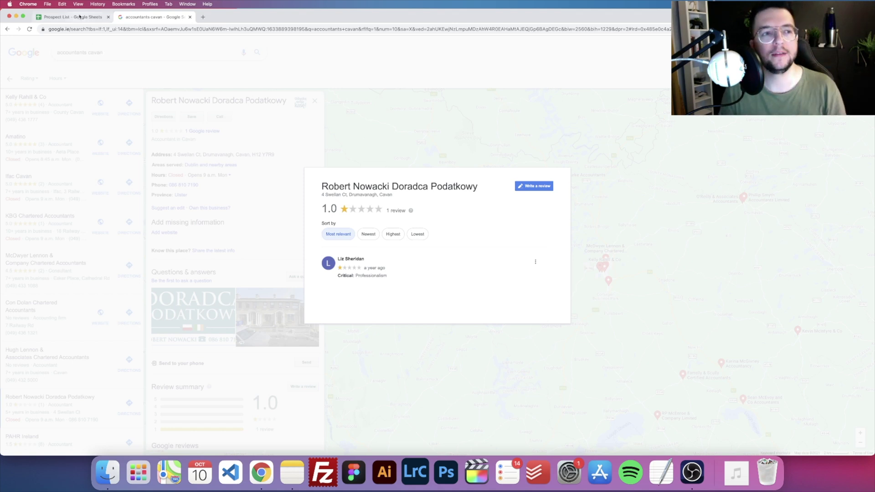
pyautogui.click(77, 17)
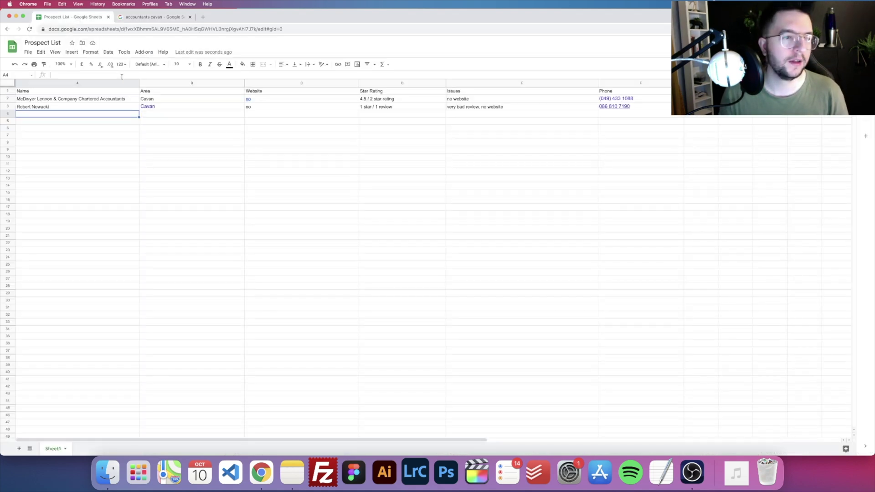
pyautogui.click(164, 16)
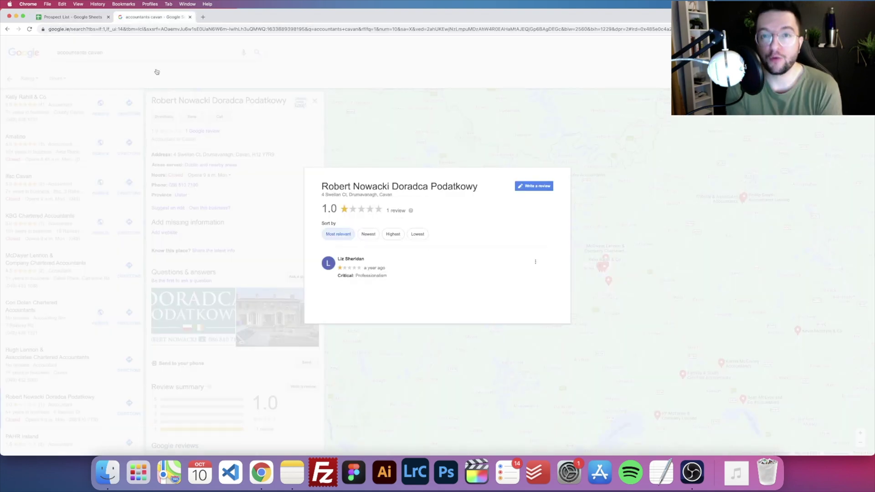
pyautogui.click(28, 90)
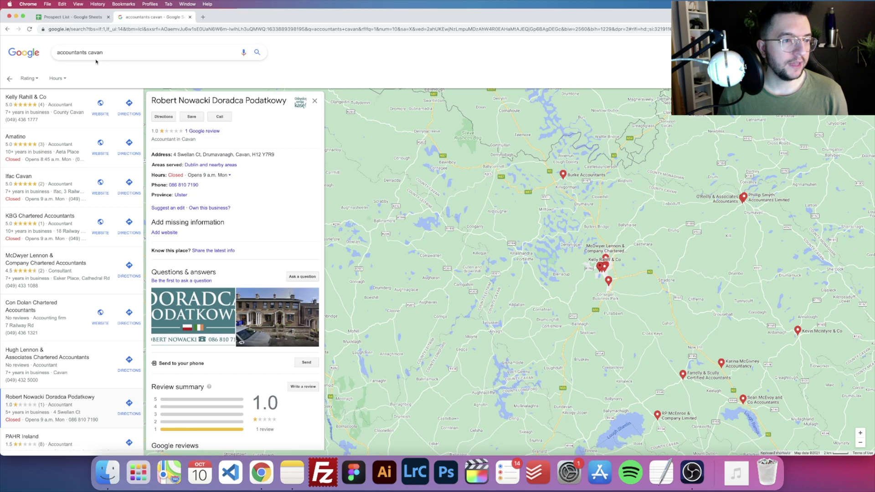
# - Browse the Burke, Sean McEvoy, R P McEnroe and Kevin McIntyre & Co listings
pyautogui.tripleClick(131, 52)
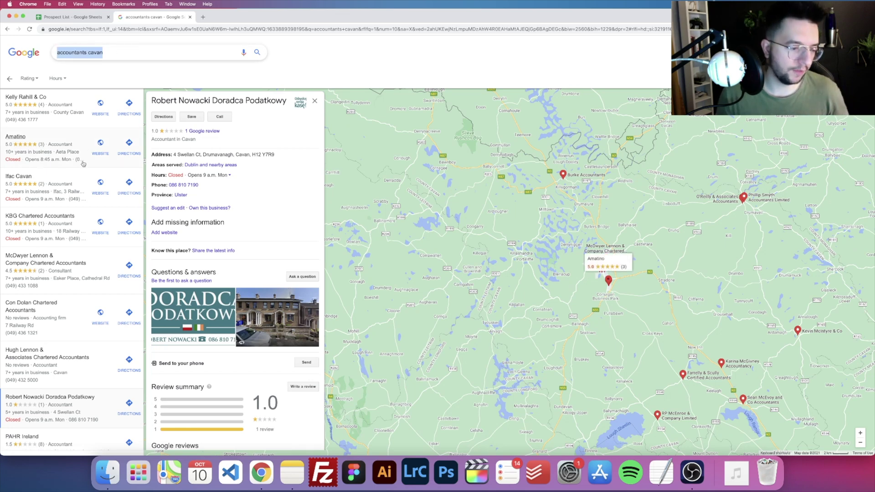
pyautogui.scroll(-5, 81, 196)
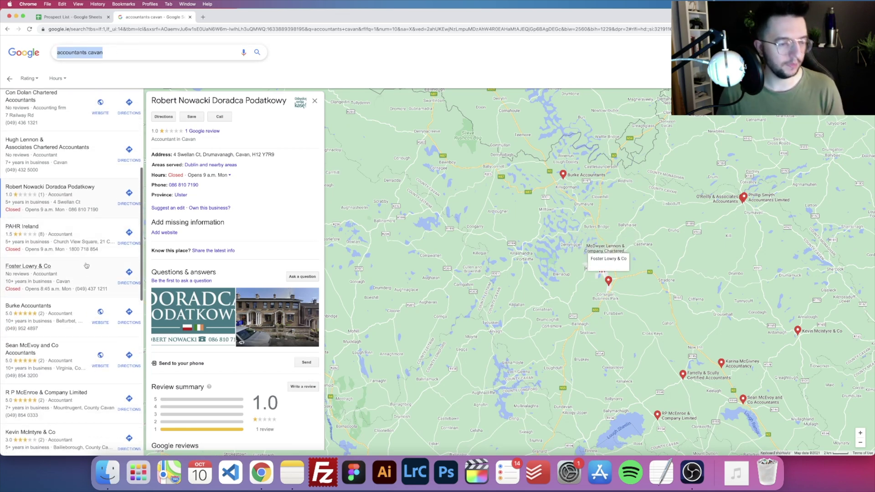
pyautogui.click(28, 306)
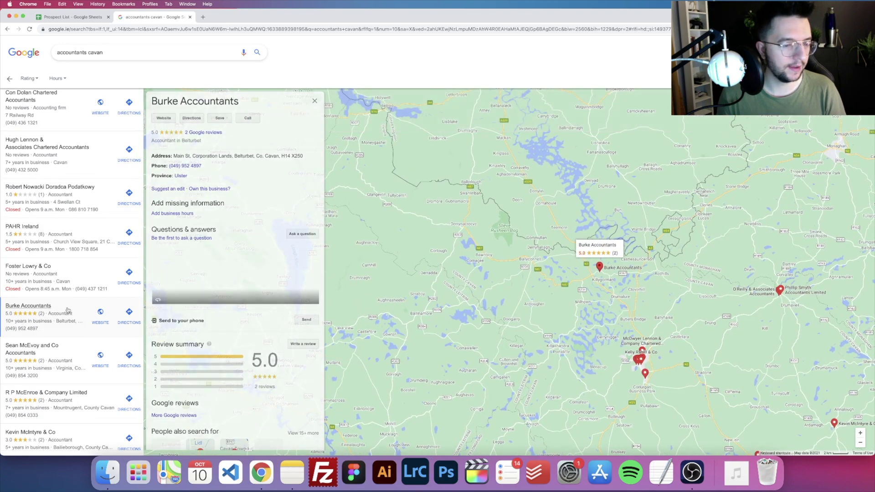
pyautogui.scroll(-2, 70, 303)
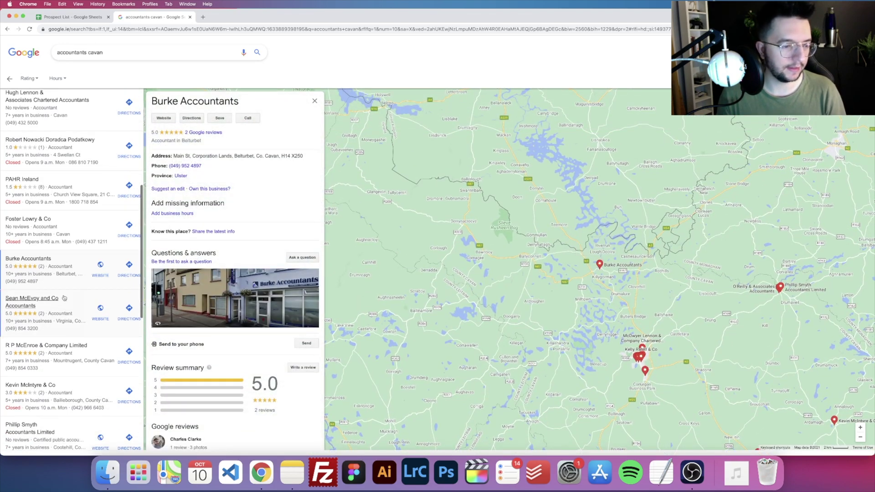
pyautogui.click(32, 302)
pyautogui.scroll(-2, 70, 303)
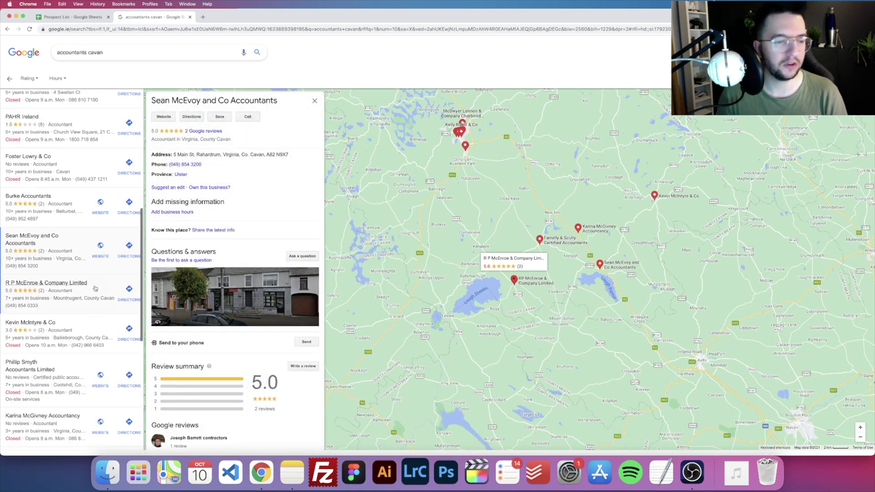
pyautogui.click(46, 283)
pyautogui.scroll(-2, 71, 303)
pyautogui.scroll(-5, 233, 301)
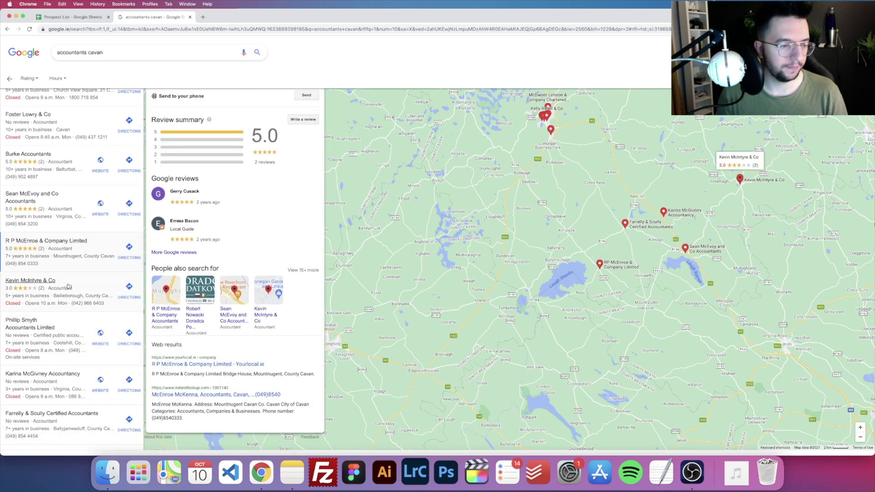
pyautogui.click(30, 280)
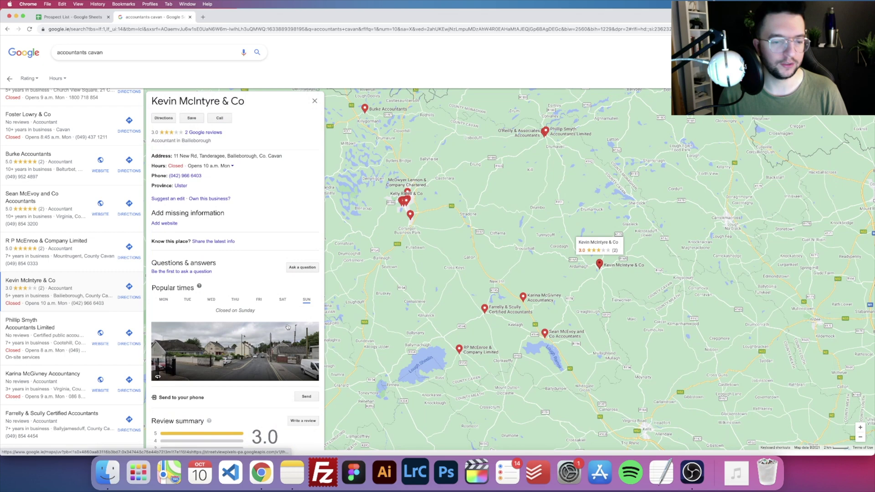
pyautogui.scroll(-5, 287, 327)
pyautogui.scroll(-5, 287, 327)
pyautogui.scroll(-3, 287, 327)
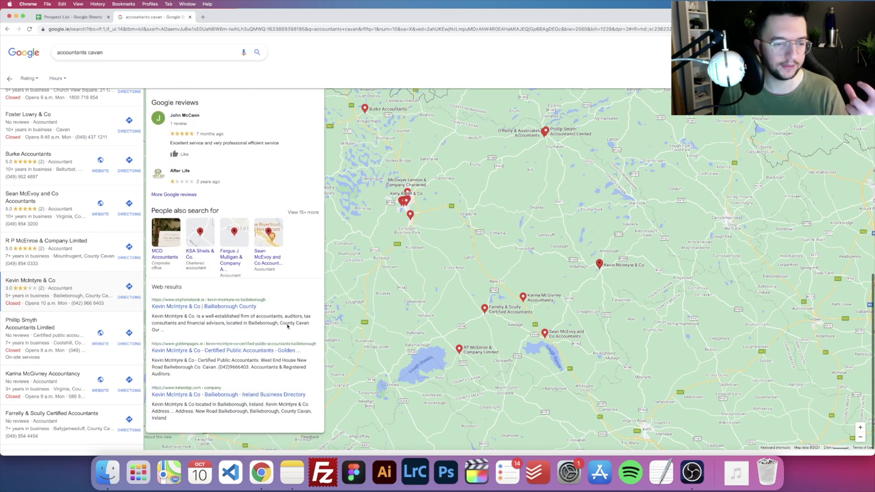
pyautogui.scroll(5, 287, 327)
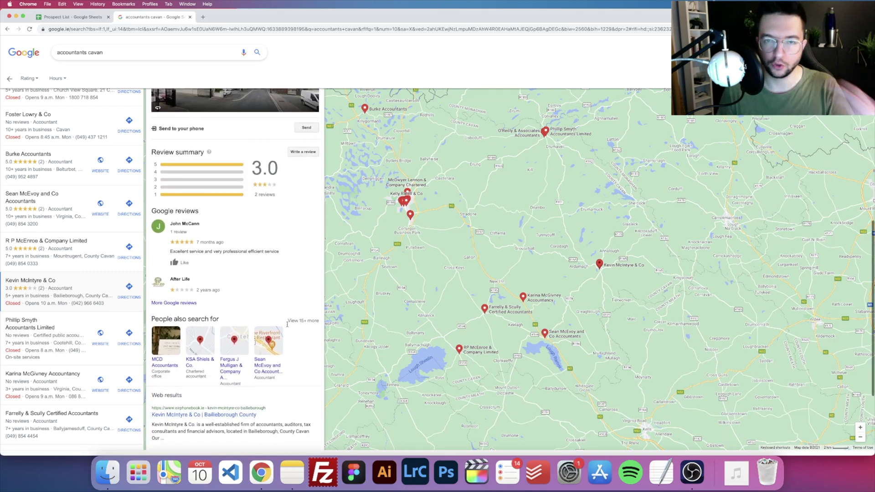
pyautogui.scroll(5, 287, 327)
pyautogui.scroll(3, 287, 327)
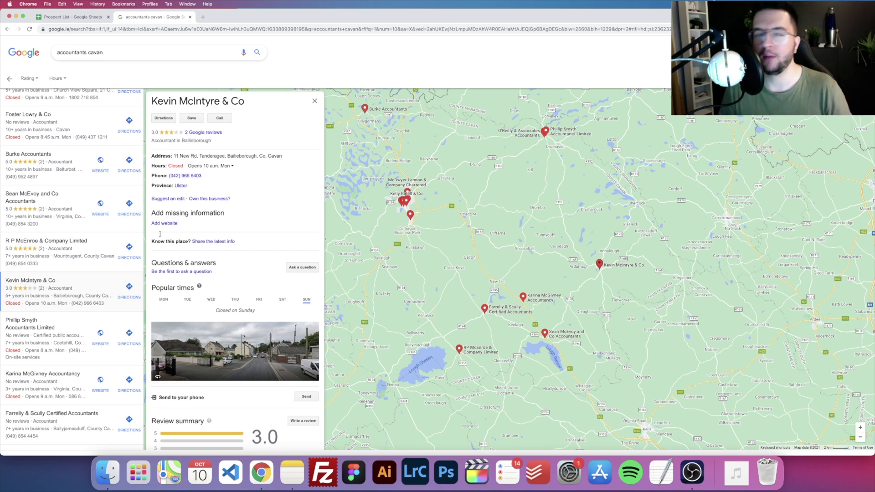
pyautogui.scroll(-3, 205, 260)
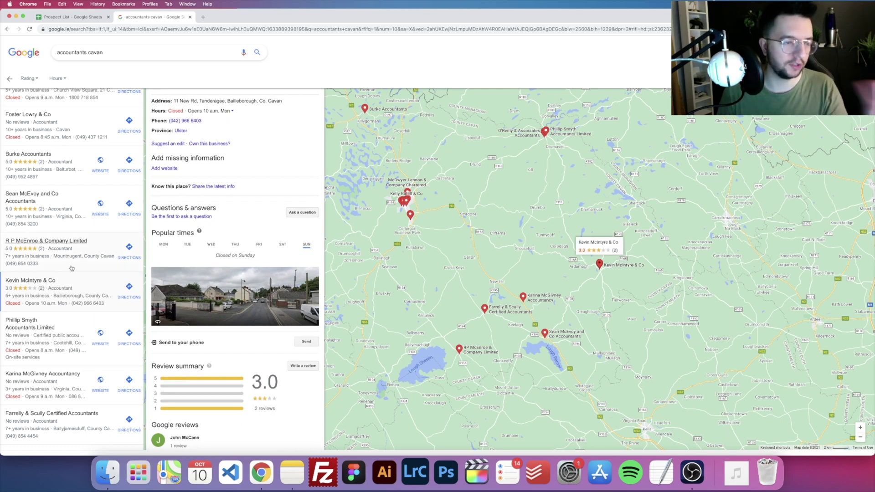
pyautogui.scroll(3, 71, 269)
pyautogui.scroll(3, 64, 260)
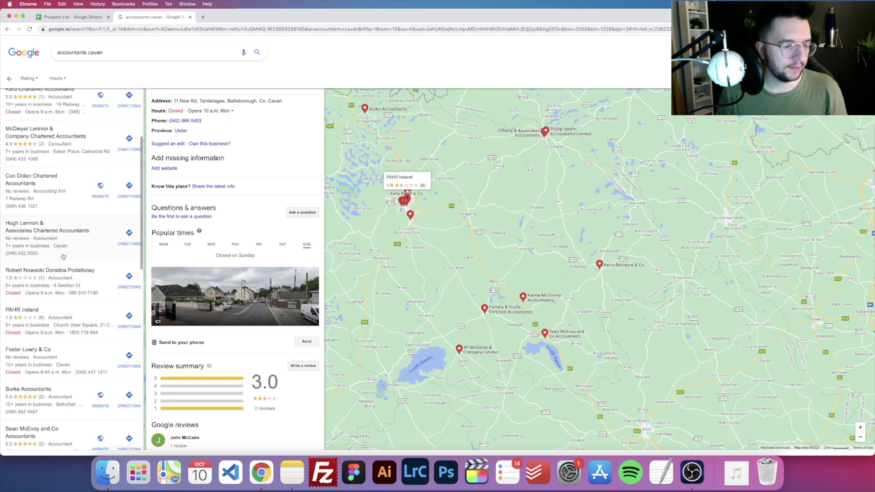
# - Check the McDwyer Lennon and Ifac Cavan listings, visiting Ifac's website and copying its name
pyautogui.click(45, 132)
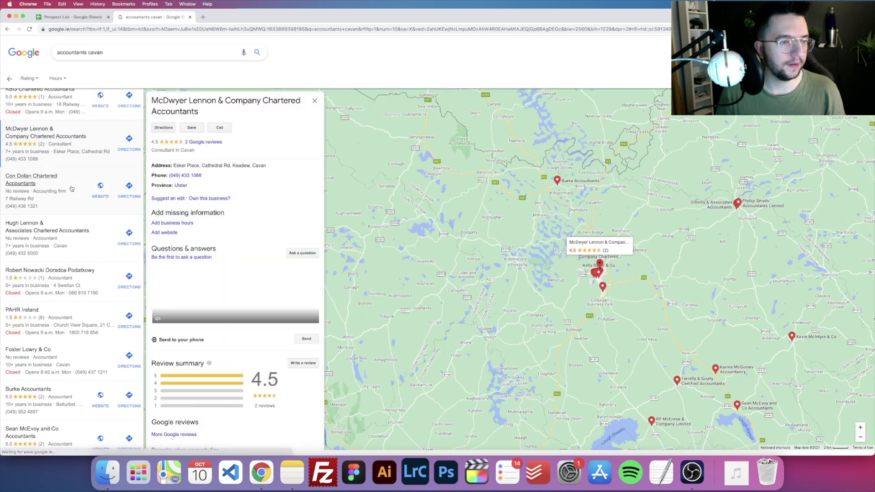
pyautogui.scroll(-4, 205, 273)
pyautogui.scroll(-4, 205, 273)
pyautogui.scroll(-3, 201, 260)
pyautogui.scroll(-2, 198, 246)
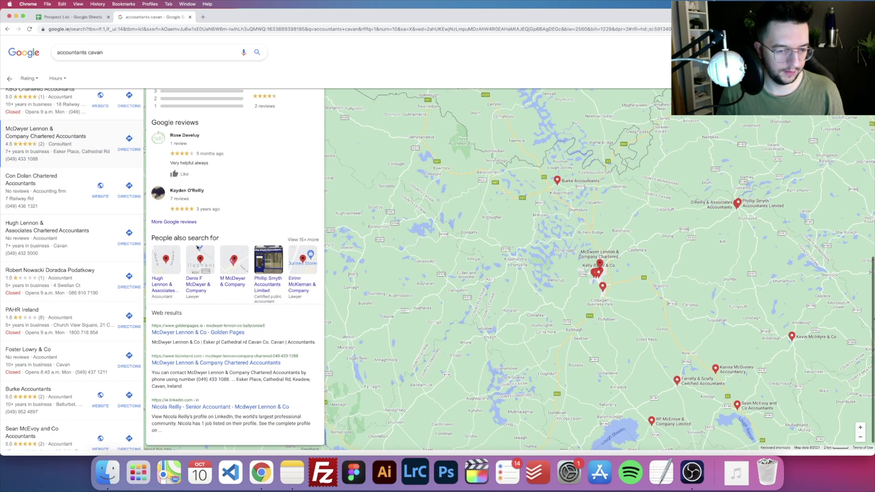
pyautogui.scroll(8, 198, 248)
pyautogui.scroll(4, 65, 205)
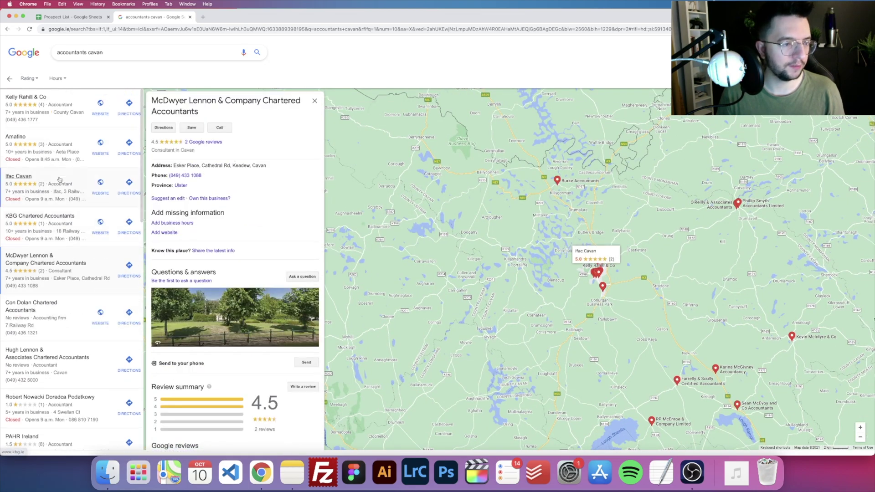
pyautogui.click(41, 180)
pyautogui.scroll(-5, 233, 253)
pyautogui.scroll(-5, 238, 256)
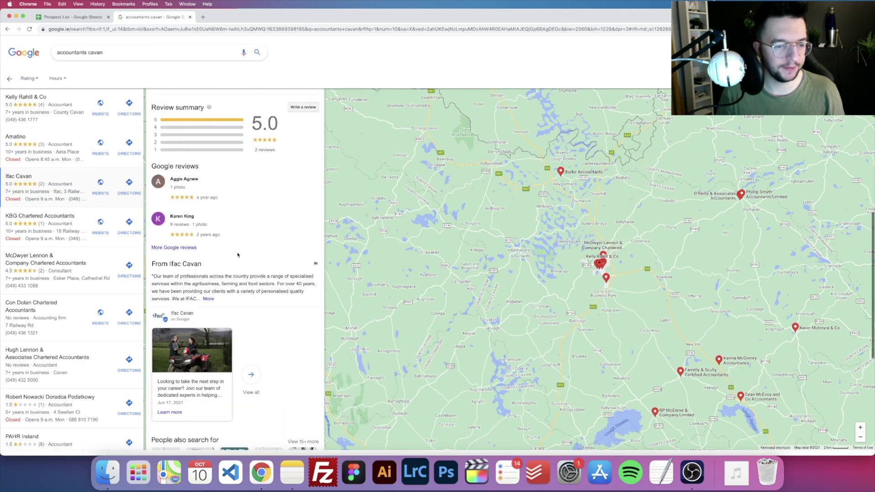
pyautogui.scroll(-4, 238, 255)
pyautogui.scroll(-2, 238, 255)
pyautogui.scroll(10, 243, 277)
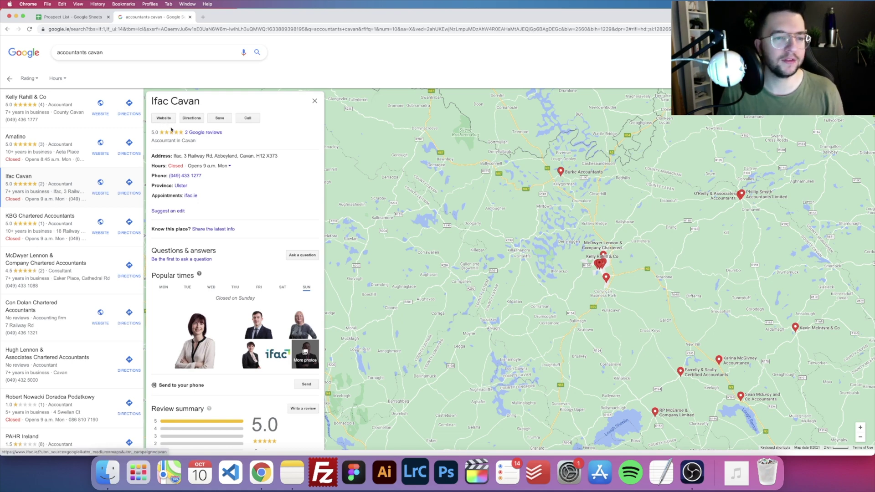
pyautogui.click(167, 120)
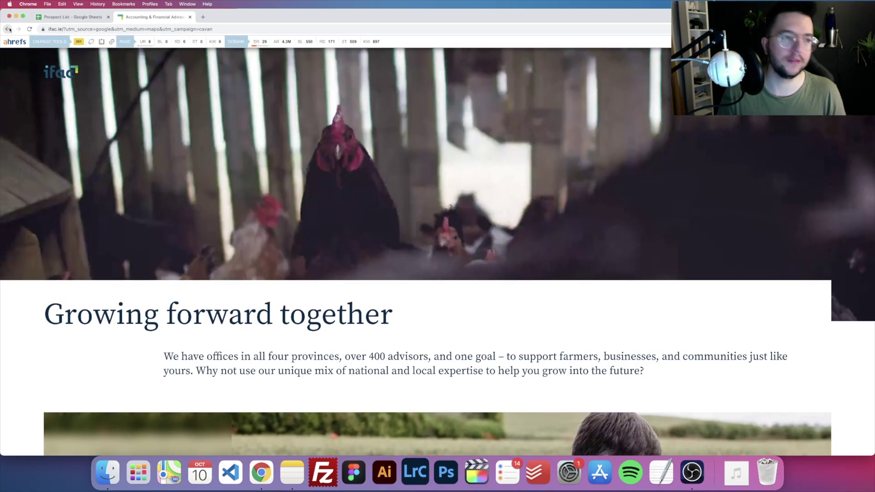
pyautogui.click(8, 29)
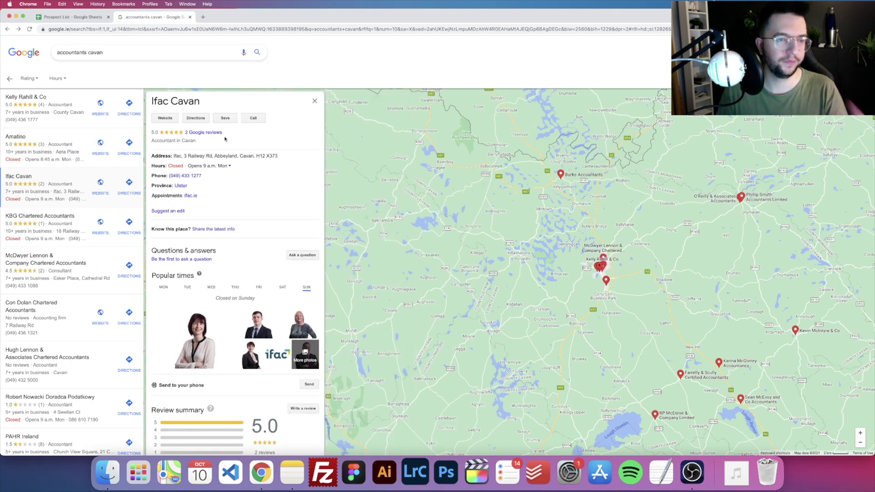
pyautogui.moveTo(200, 101); pyautogui.dragTo(151, 101)
pyautogui.hotkey('ctrl', 'c')
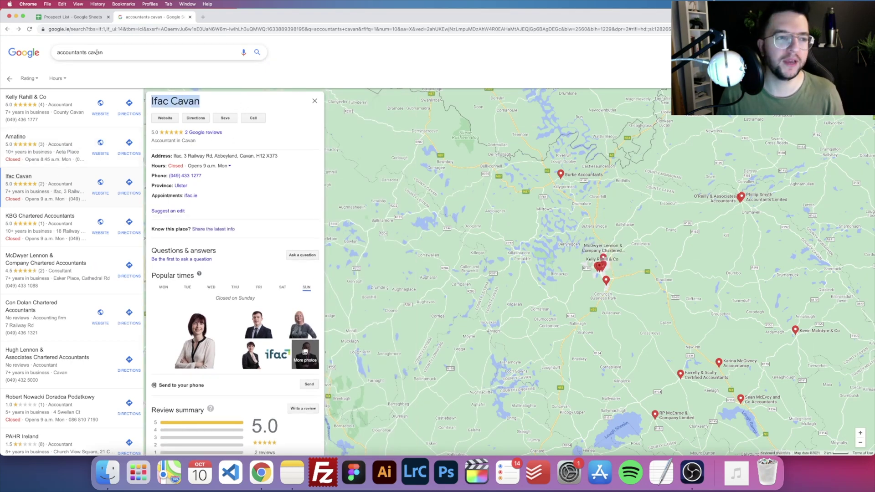
# - View the Amatino and Kelly Rahill & Co listings
pyautogui.moveTo(58, 52); pyautogui.dragTo(107, 54)
pyautogui.click(37, 139)
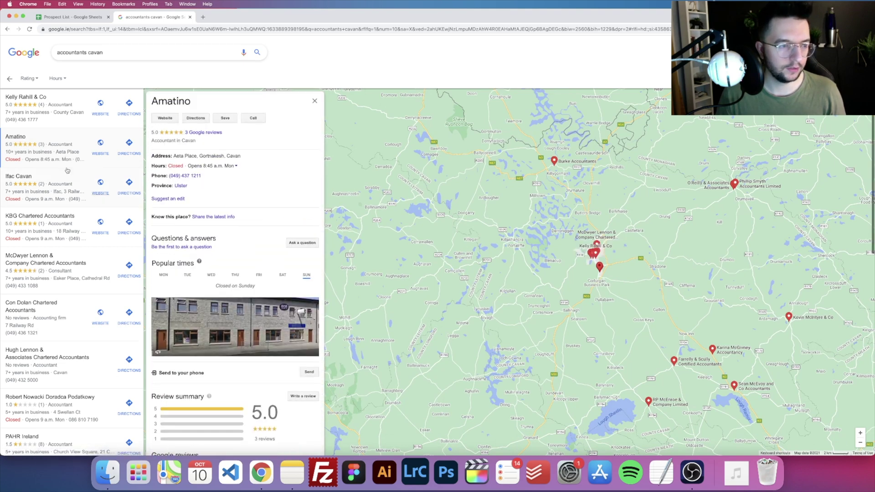
pyautogui.click(38, 100)
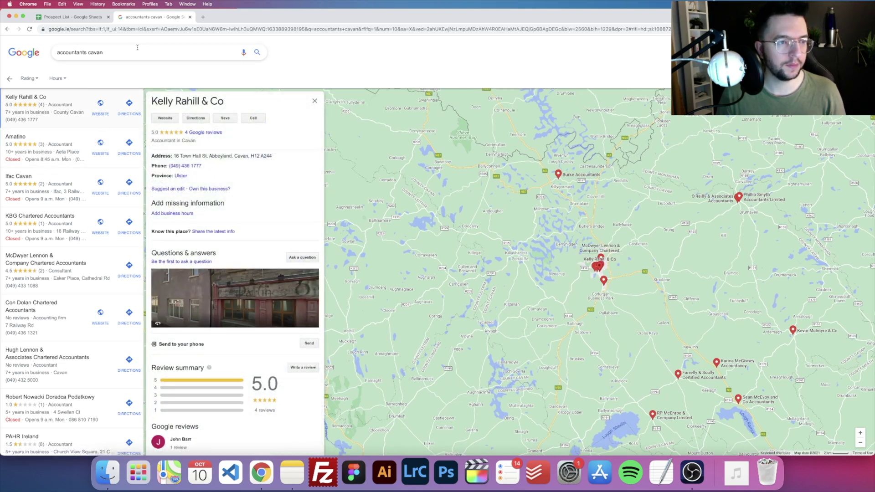
# - Search 'dentist dublin', check Dublin Dental Clinic, then view Clinic4u and its website from page 2
pyautogui.doubleClick(70, 52)
pyautogui.write('denti')
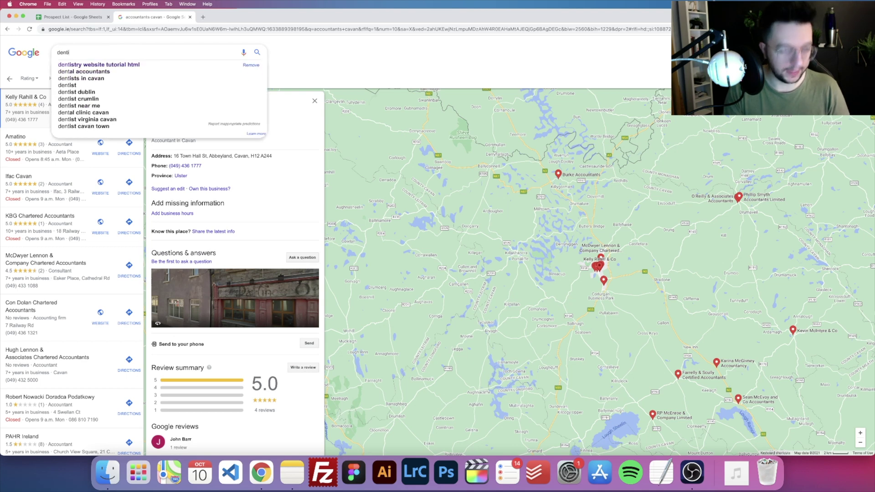
pyautogui.write('st dublin')
pyautogui.press('Return')
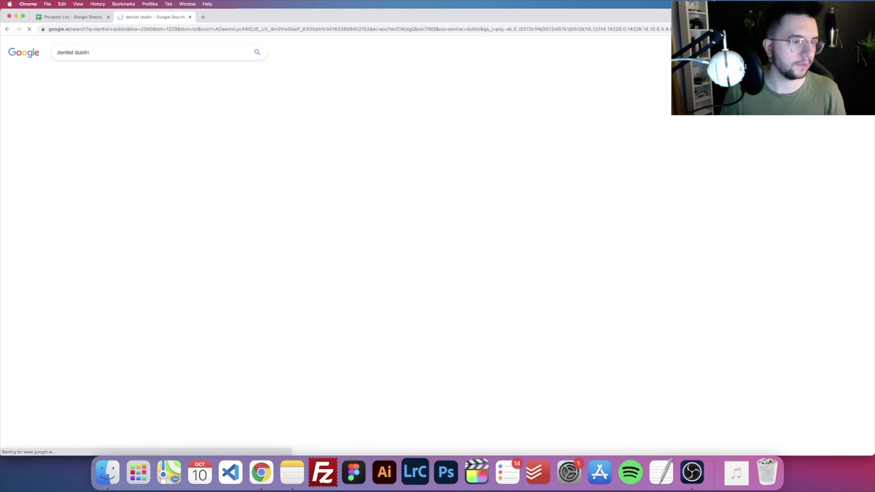
pyautogui.scroll(-5, 89, 240)
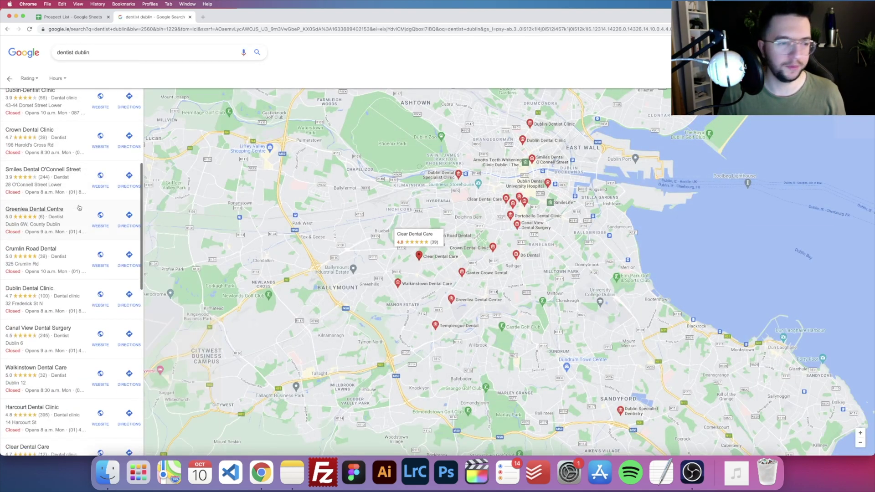
pyautogui.scroll(-3, 75, 261)
pyautogui.scroll(-3, 68, 268)
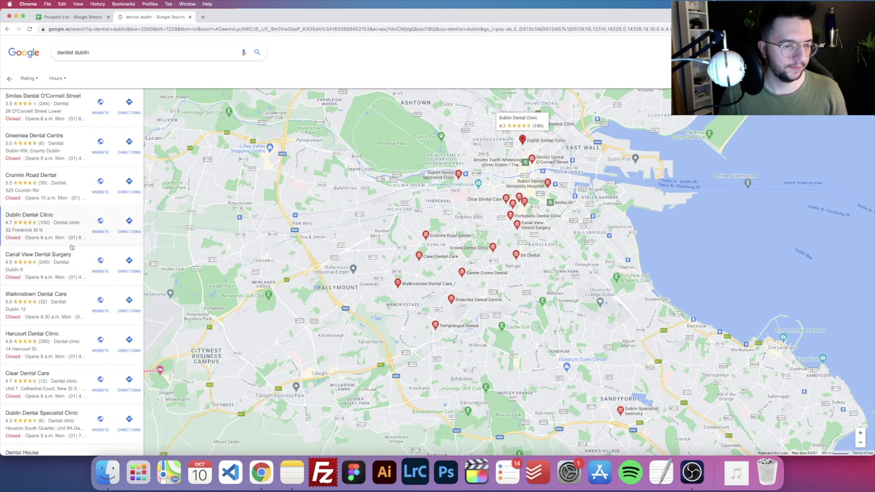
pyautogui.click(41, 225)
pyautogui.scroll(-5, 72, 274)
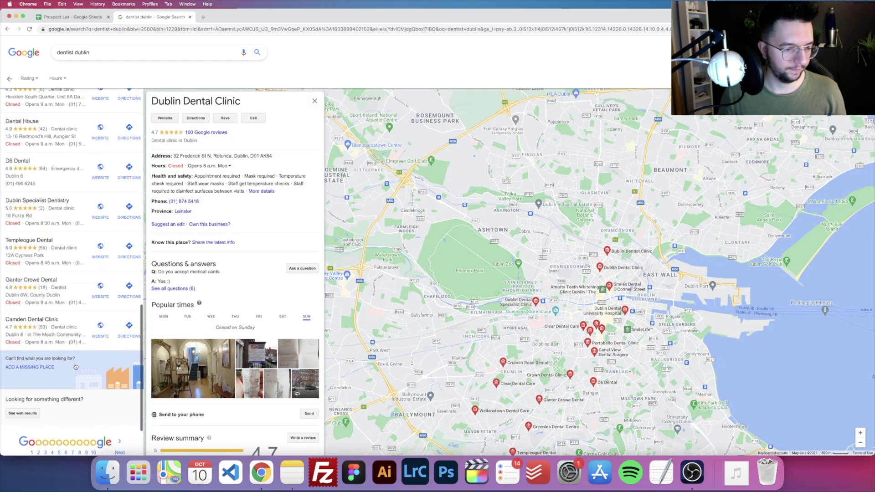
pyautogui.scroll(-3, 69, 342)
pyautogui.click(66, 411)
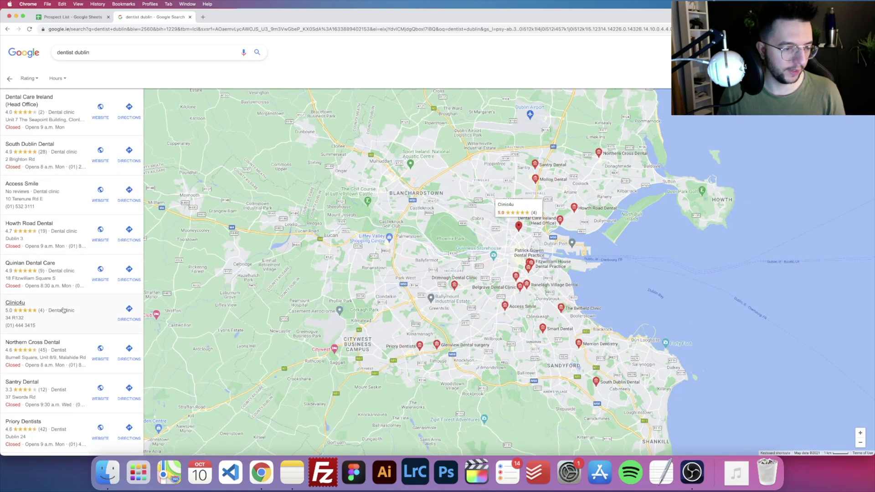
pyautogui.click(15, 303)
pyautogui.scroll(-5, 205, 274)
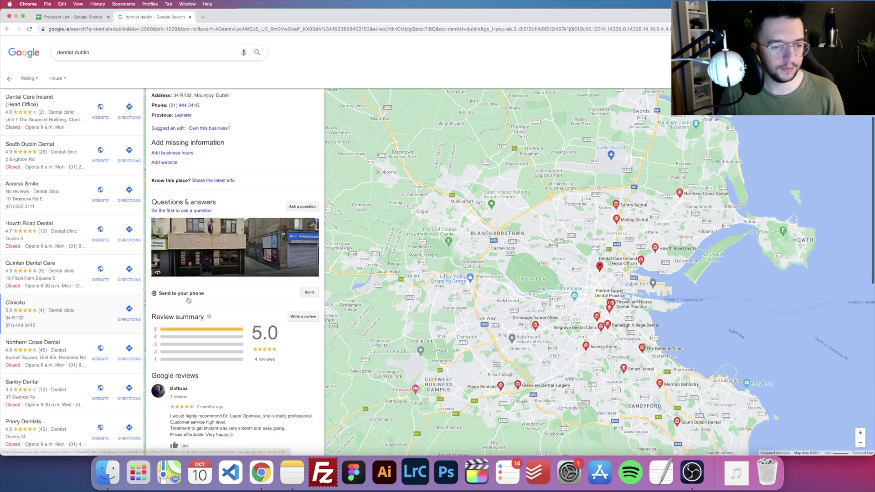
pyautogui.scroll(-5, 206, 274)
pyautogui.scroll(-3, 202, 301)
pyautogui.scroll(-2, 202, 301)
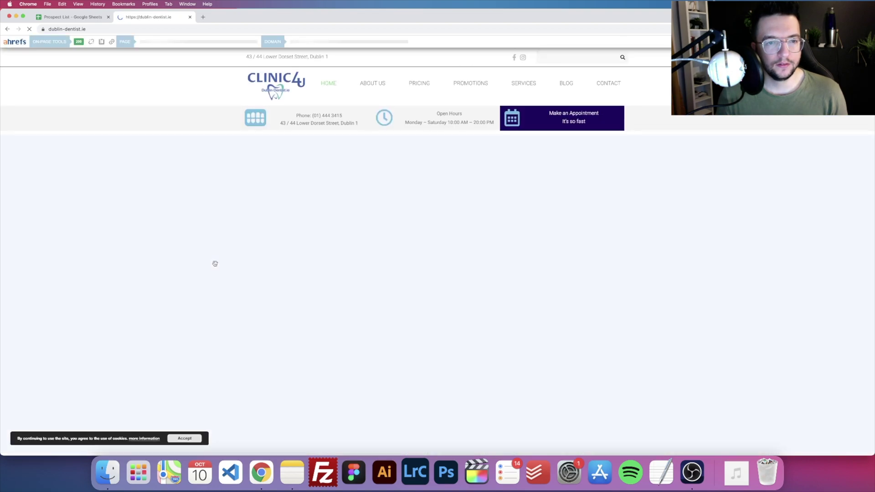
pyautogui.hotkey('alt', 'Left')
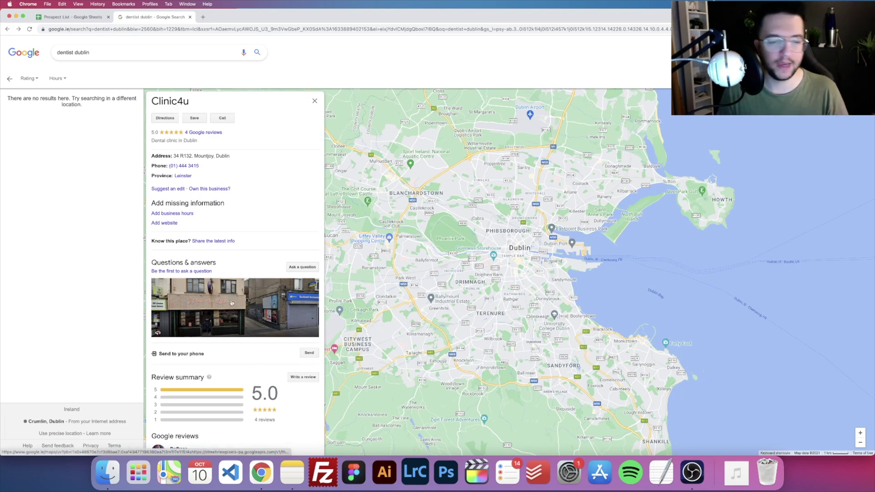
# - Enter Clinic4u in A4 and Dublin in B4
pyautogui.click(72, 17)
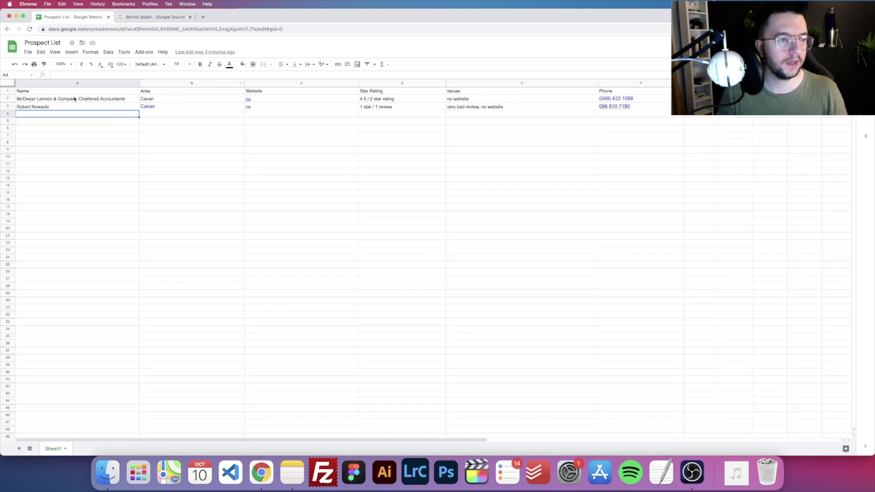
pyautogui.hotkey('ctrl', 'Tab')
pyautogui.hotkey('ctrl', 'shift', 'Tab')
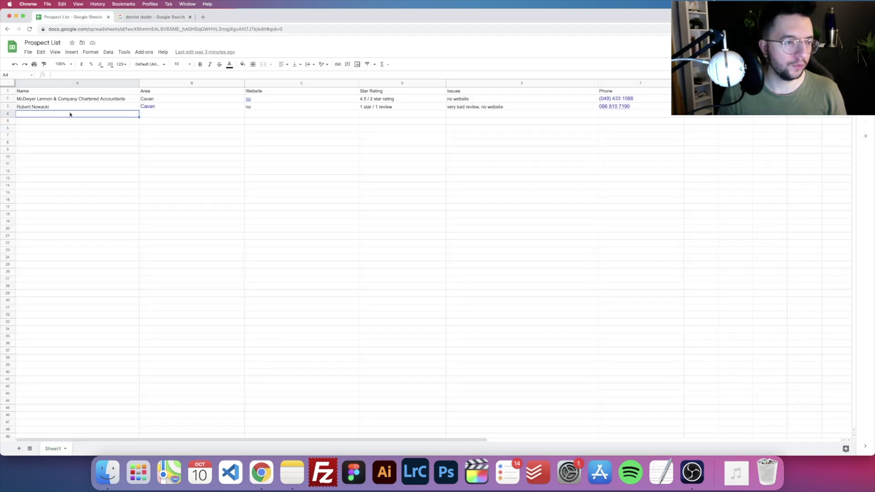
pyautogui.write('Cl')
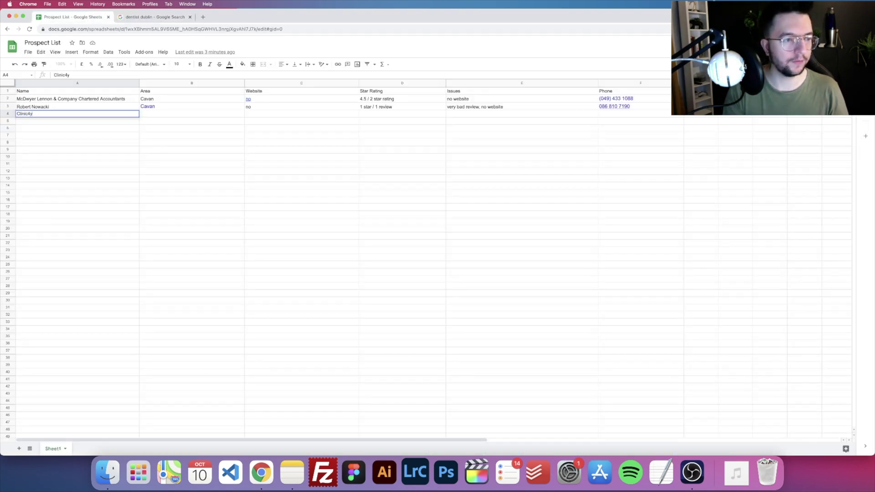
pyautogui.write('inic4u')
pyautogui.click(153, 115)
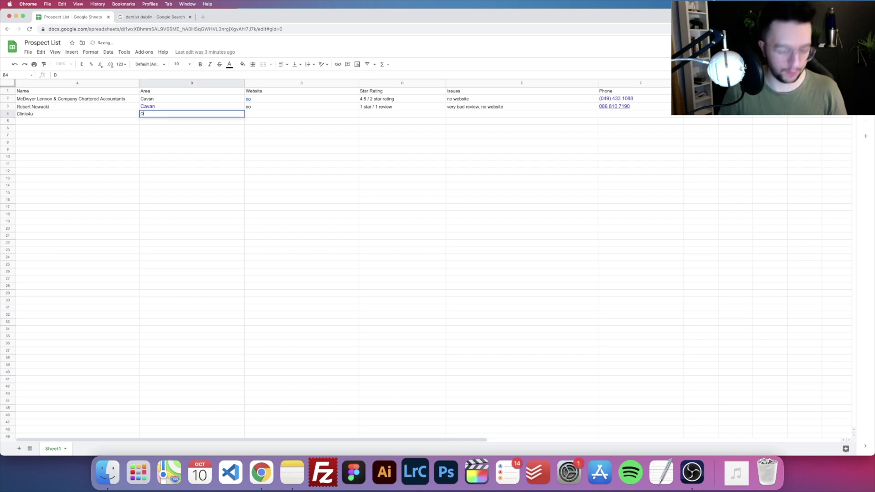
pyautogui.write('Diublin')
pyautogui.press('Tab')
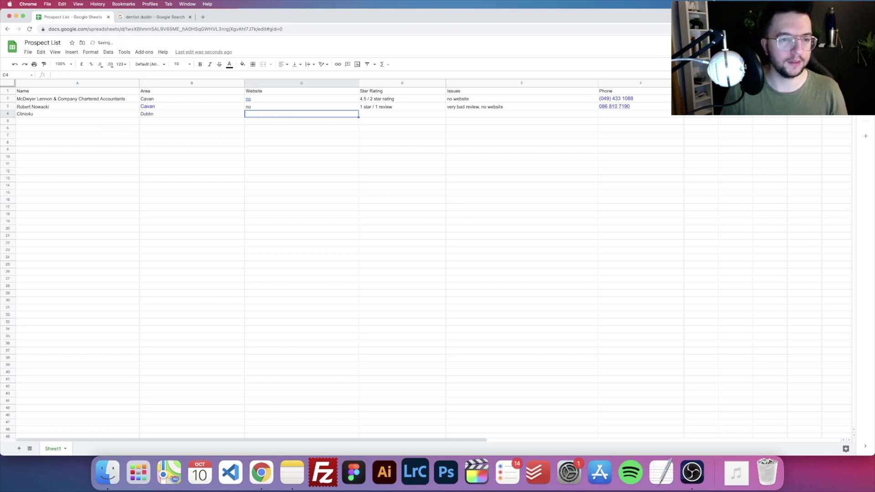
pyautogui.write('no')
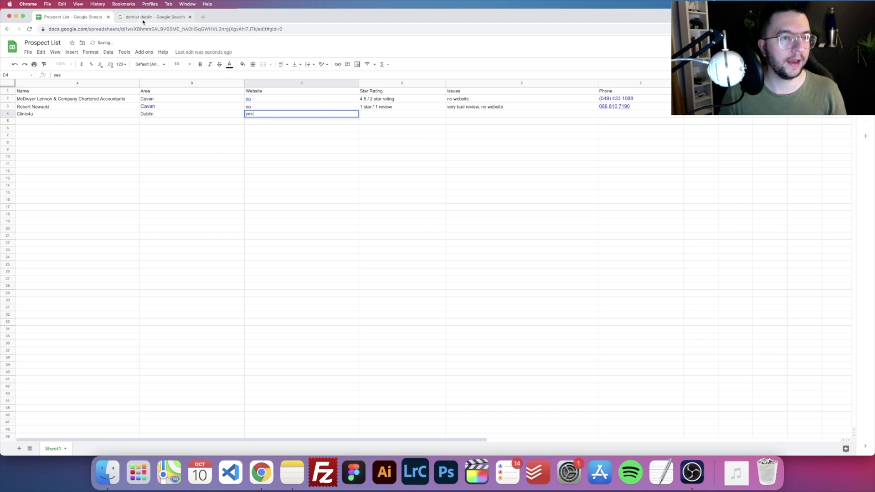
pyautogui.click(144, 16)
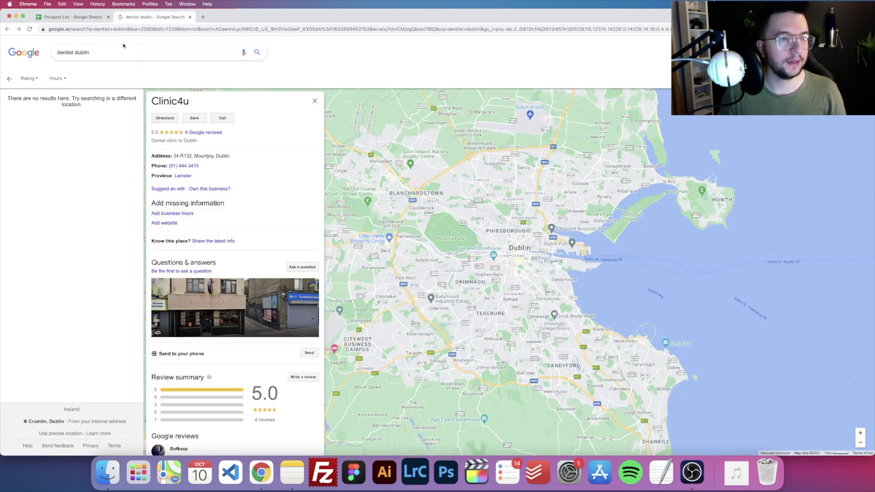
pyautogui.scroll(-5, 213, 287)
pyautogui.scroll(5, 213, 287)
pyautogui.scroll(-10, 213, 286)
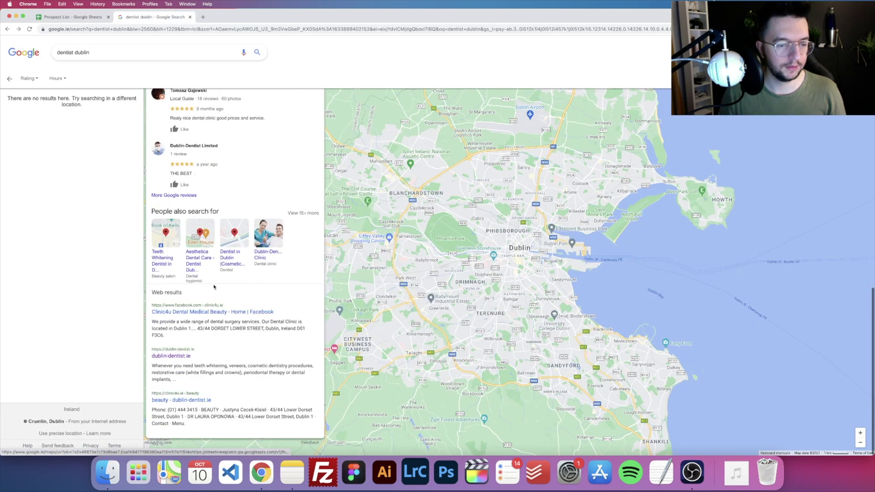
pyautogui.click(171, 355)
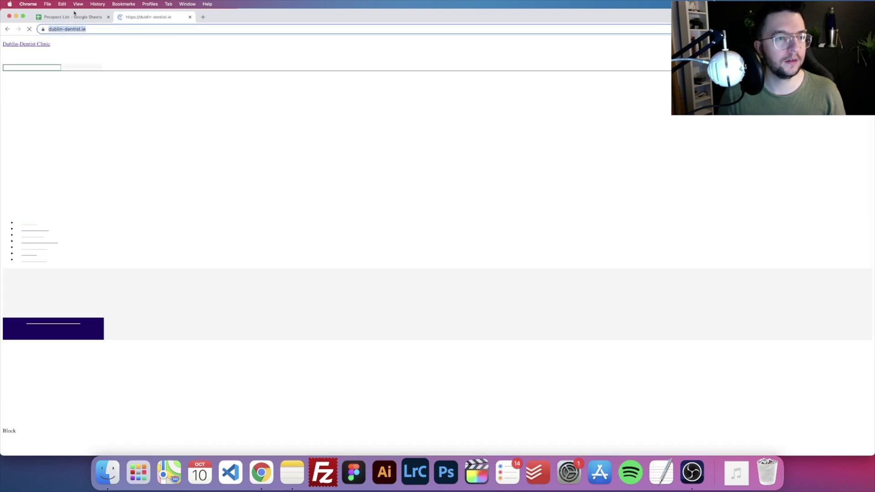
pyautogui.click(74, 16)
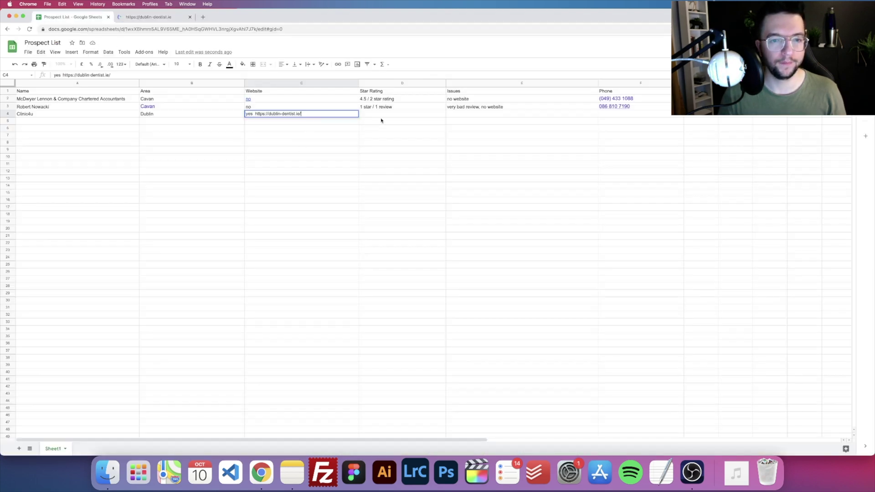
pyautogui.click(397, 115)
pyautogui.click(147, 17)
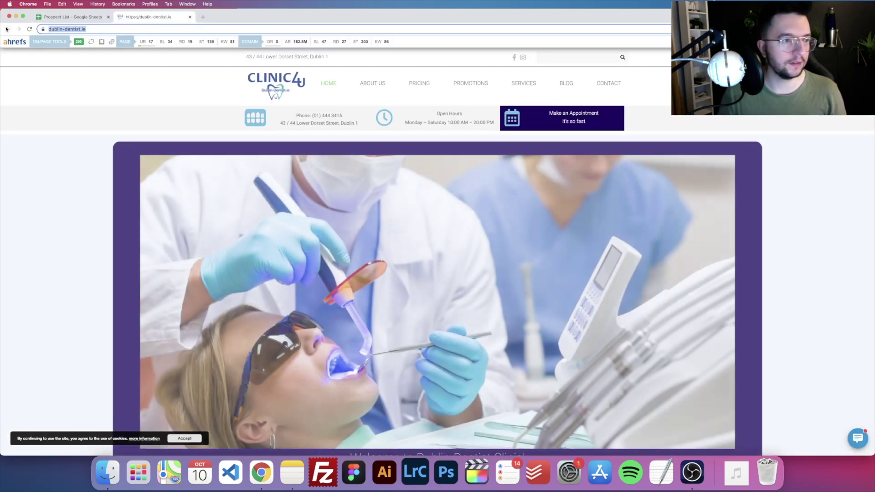
pyautogui.click(18, 29)
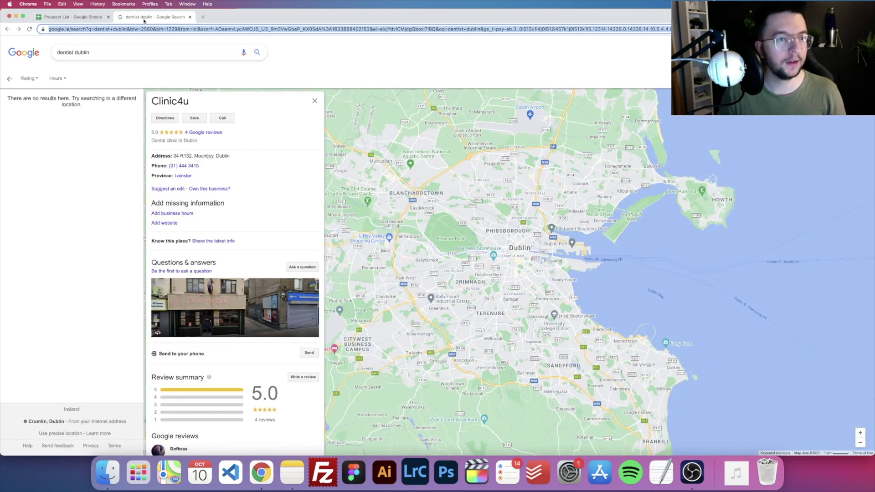
pyautogui.click(72, 17)
pyautogui.write('5 st')
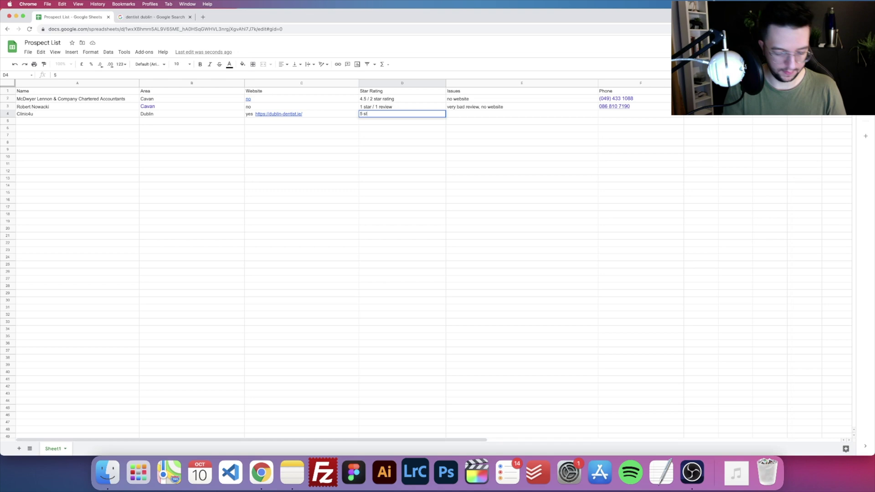
pyautogui.write('ar / 4 revie')
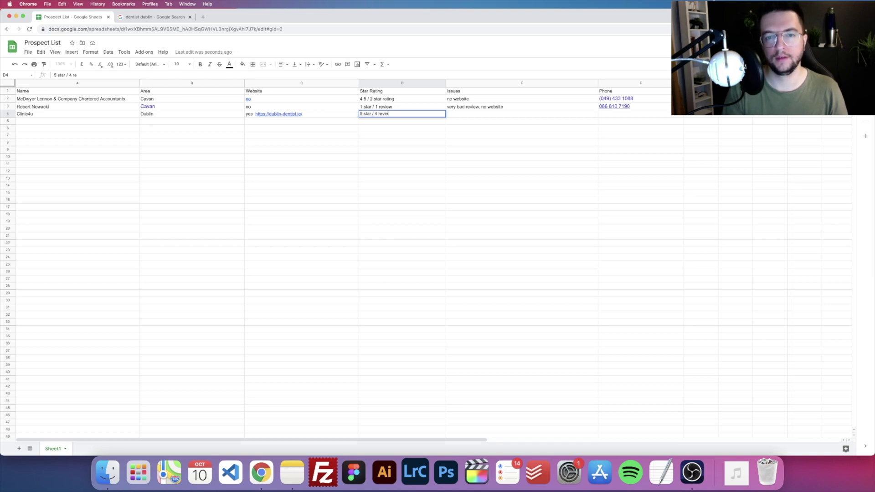
pyautogui.write('ws')
pyautogui.click(504, 114)
pyautogui.write('website ')
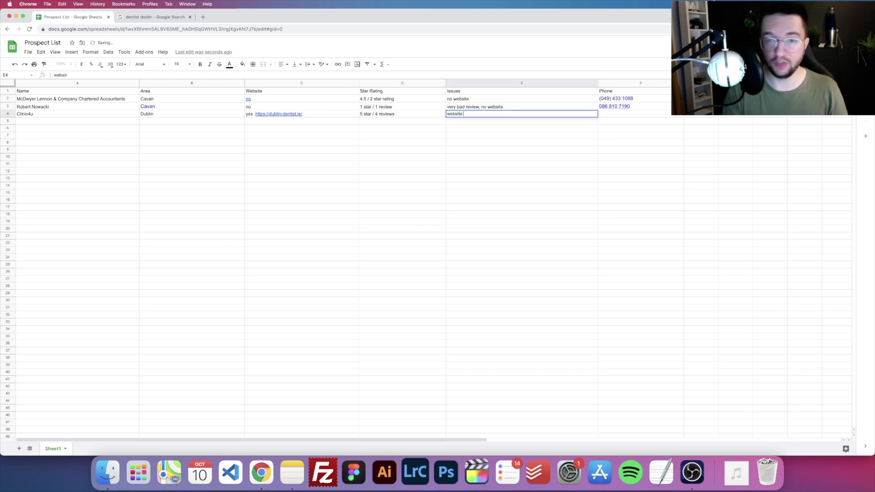
pyautogui.write('u')
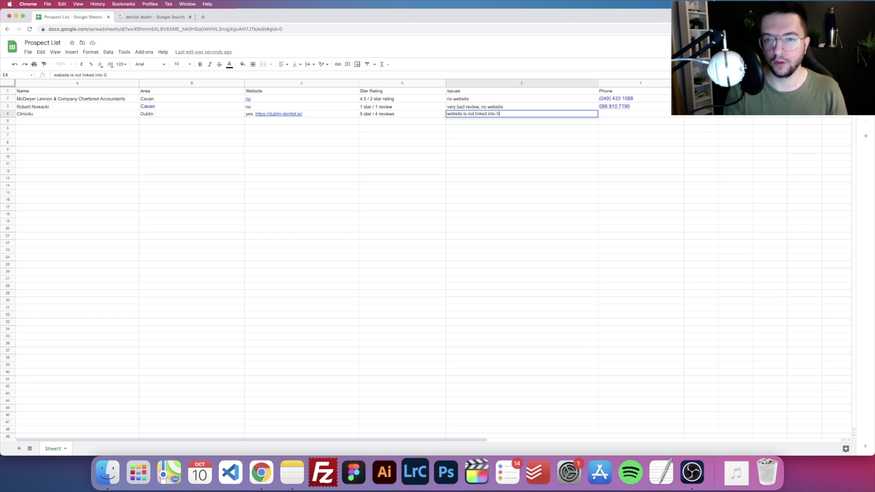
pyautogui.click(610, 117)
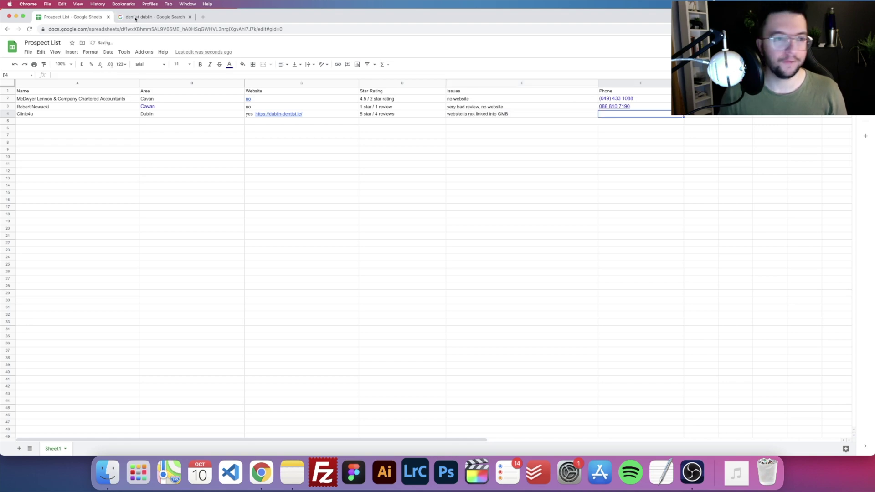
pyautogui.hotkey('ctrl', 'Tab')
pyautogui.moveTo(199, 166); pyautogui.dragTo(169, 166)
pyautogui.press('super+c')
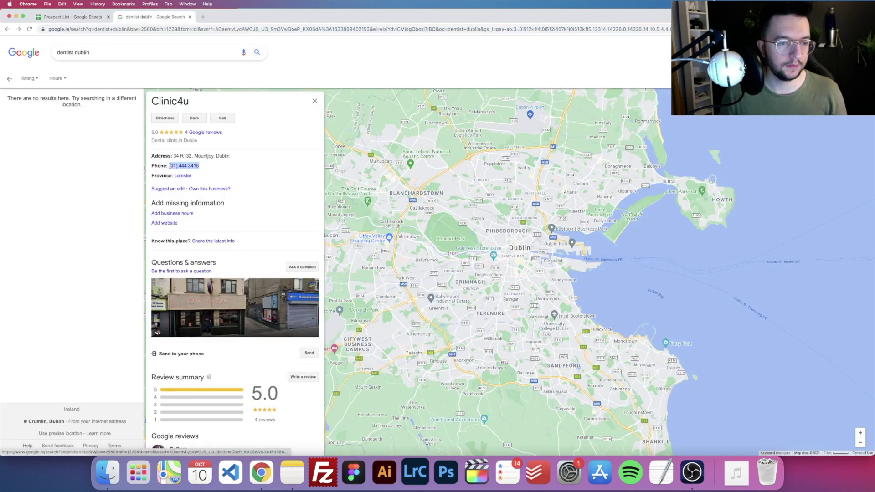
pyautogui.click(72, 17)
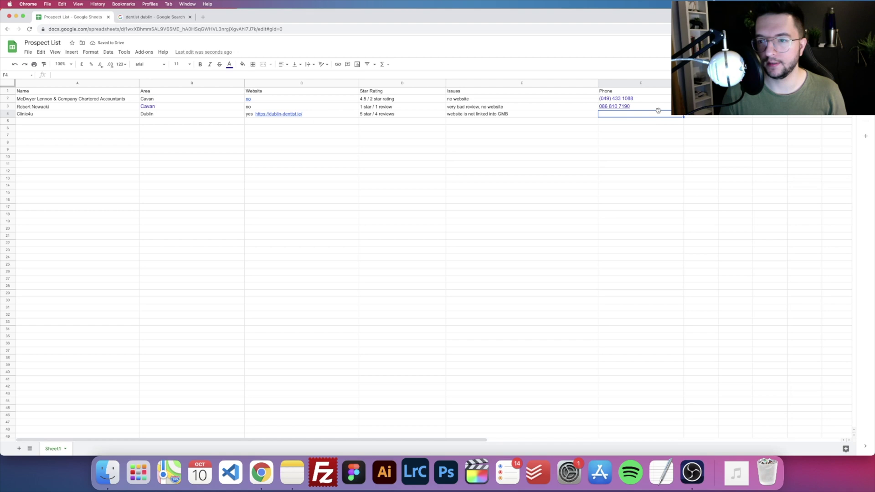
pyautogui.press('super+v')
pyautogui.press('Tab')
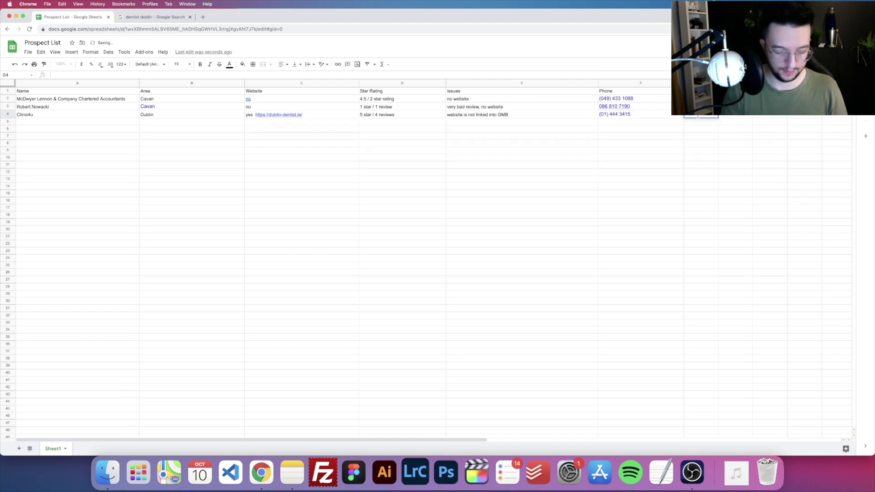
# - Change B4's area to 'Dublin / Leinster'
pyautogui.click(192, 114)
pyautogui.doubleClick(192, 114)
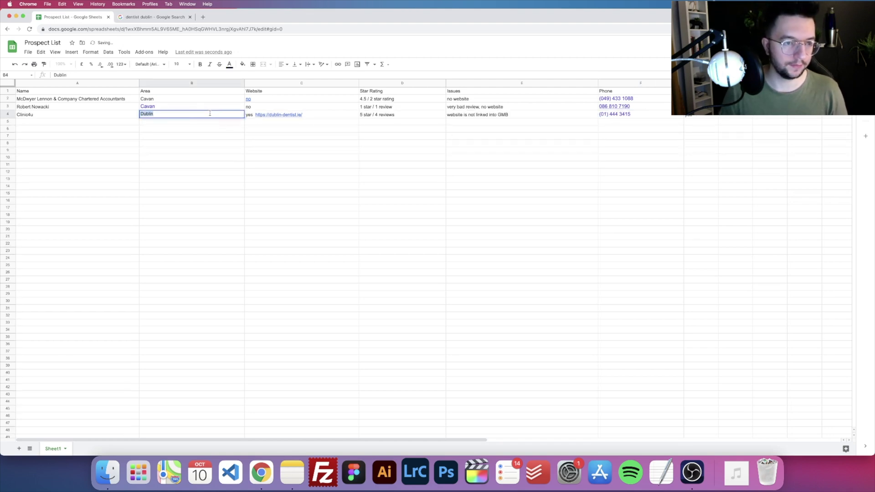
pyautogui.write('Dublin / Leinster')
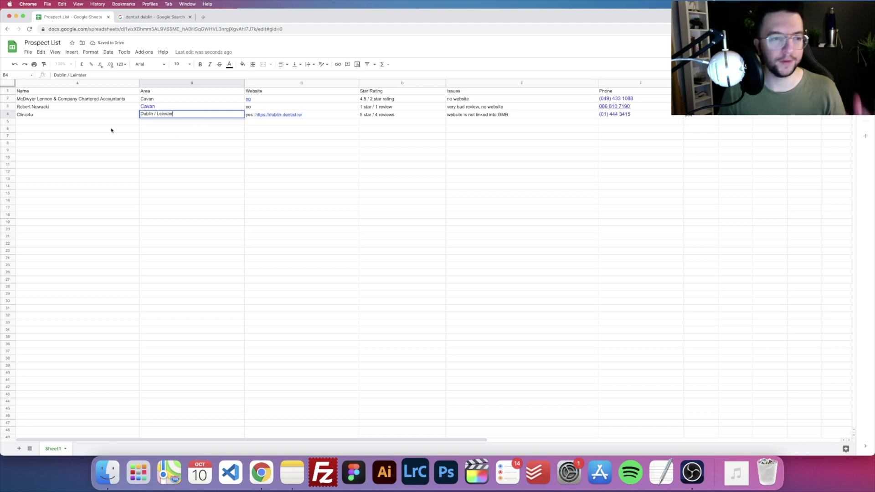
pyautogui.click(108, 125)
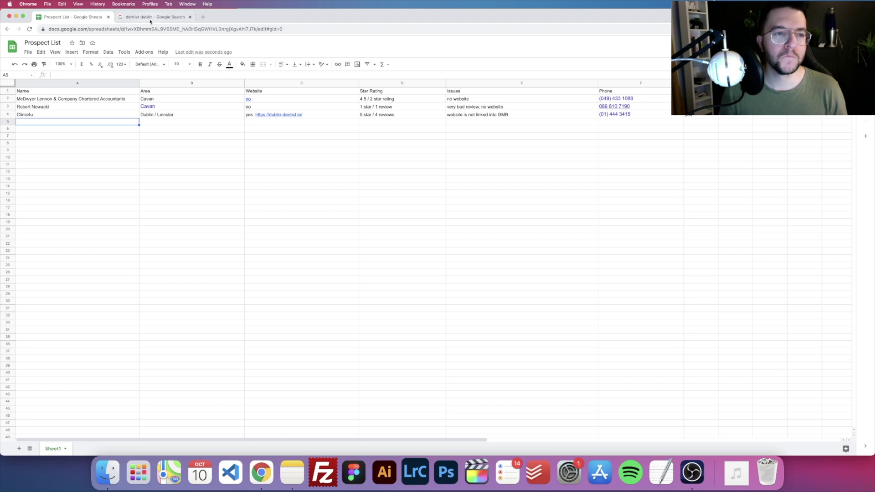
# - Return to the dentist dublin results to review Clinic4u's details and reviews
pyautogui.click(149, 17)
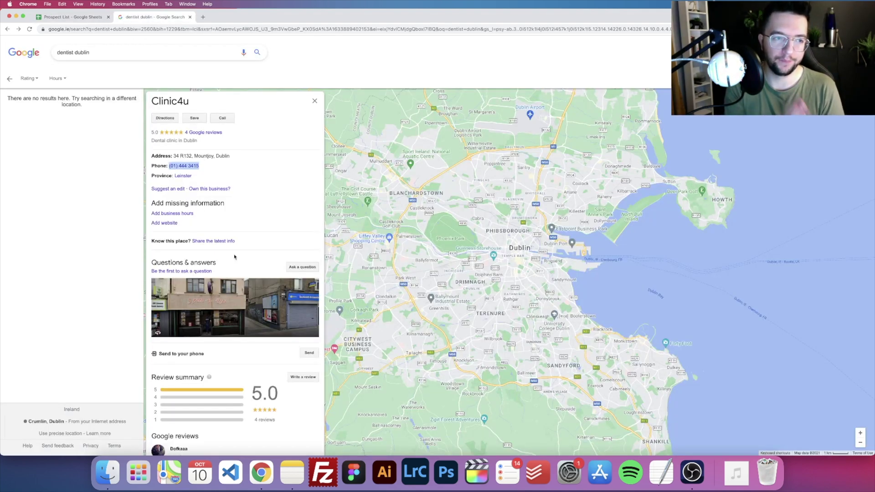
pyautogui.scroll(-2, 251, 251)
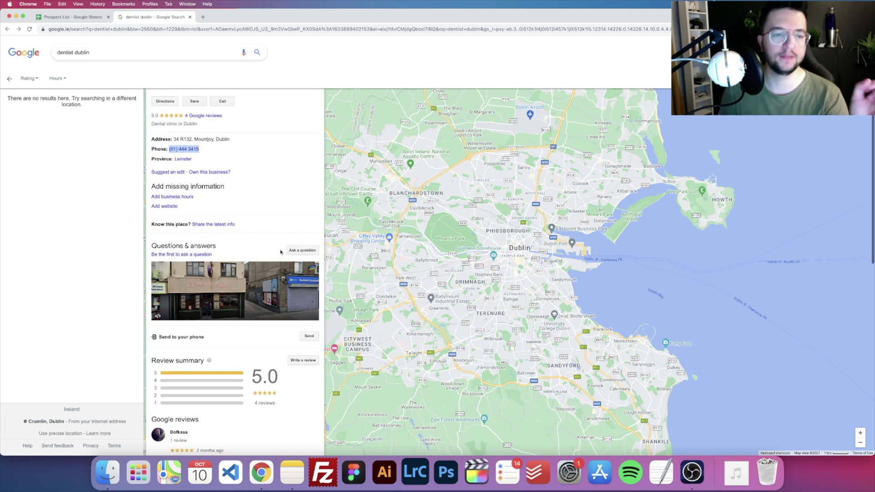
pyautogui.scroll(-2, 266, 252)
pyautogui.scroll(-1, 273, 252)
pyautogui.scroll(4, 281, 252)
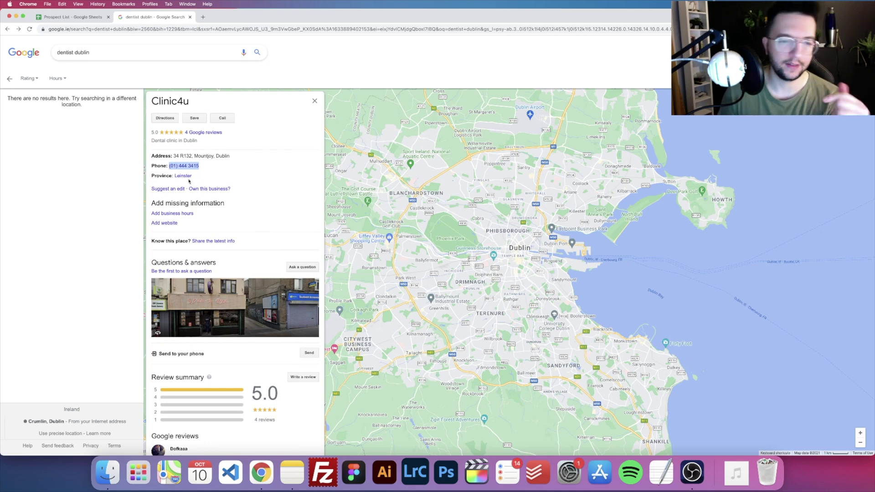
pyautogui.scroll(-2, 210, 183)
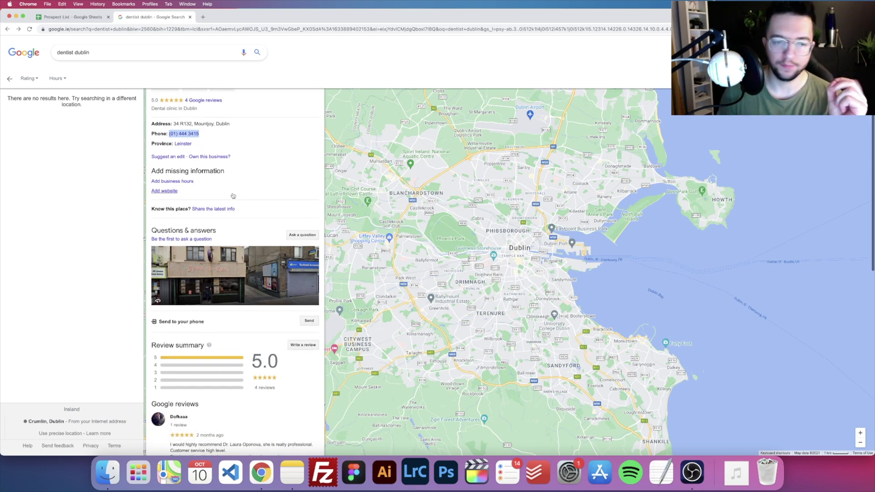
pyautogui.scroll(-2, 219, 189)
pyautogui.scroll(-2, 233, 196)
pyautogui.scroll(-4, 234, 196)
pyautogui.scroll(-1, 233, 196)
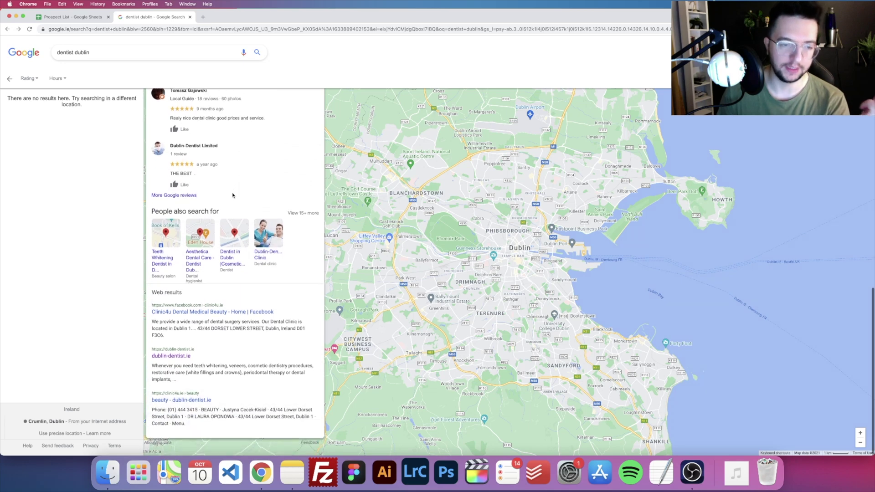
pyautogui.scroll(2, 233, 195)
pyautogui.scroll(1, 234, 195)
pyautogui.scroll(4, 233, 196)
pyautogui.scroll(3, 233, 196)
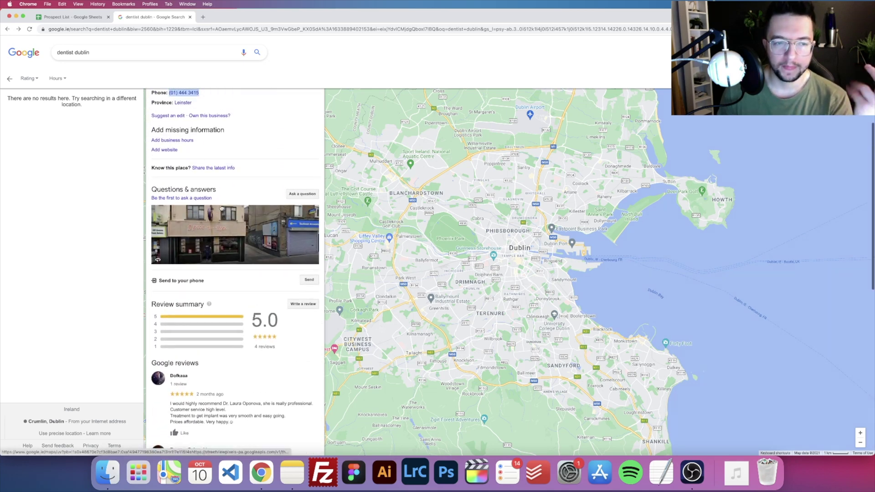
pyautogui.scroll(3, 219, 233)
pyautogui.scroll(1, 204, 265)
pyautogui.click(205, 265)
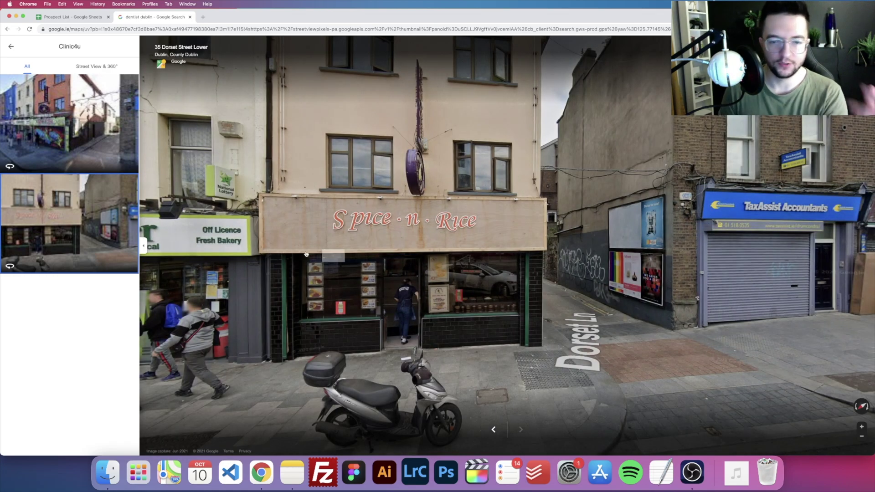
pyautogui.moveTo(544, 271); pyautogui.dragTo(753, 274)
pyautogui.moveTo(410, 274); pyautogui.dragTo(684, 273)
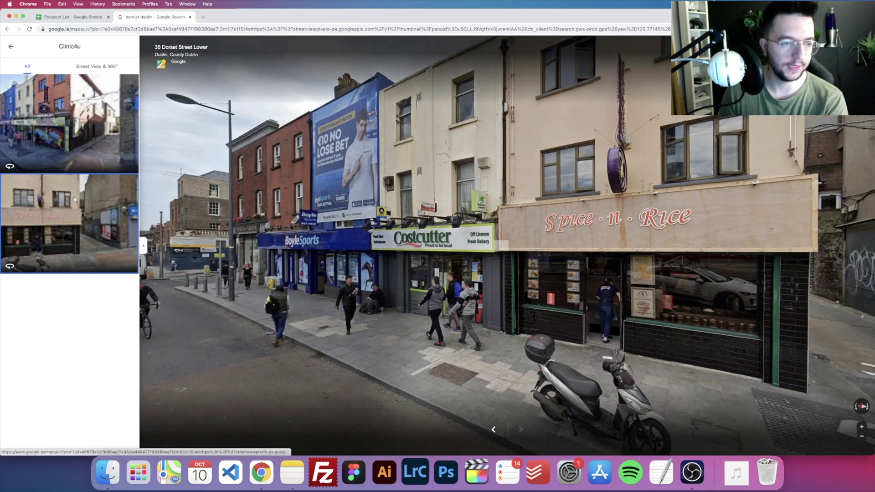
pyautogui.click(75, 199)
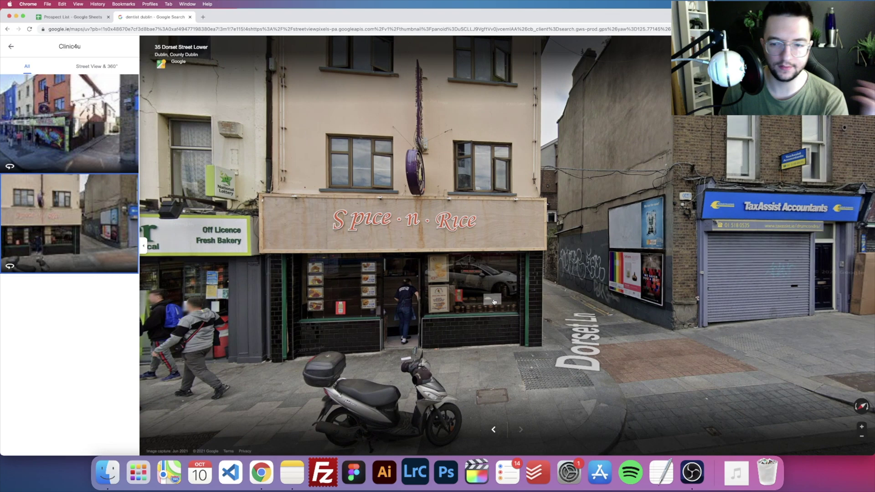
pyautogui.press('super+Left')
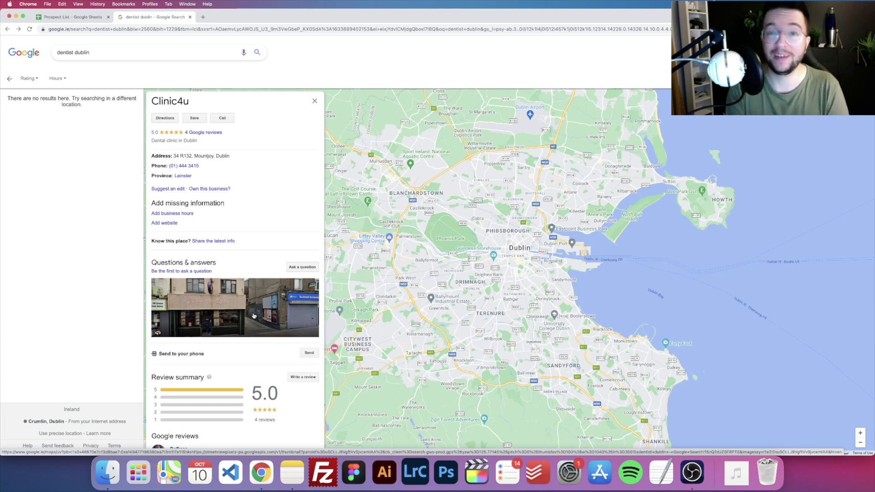
pyautogui.scroll(-3, 254, 316)
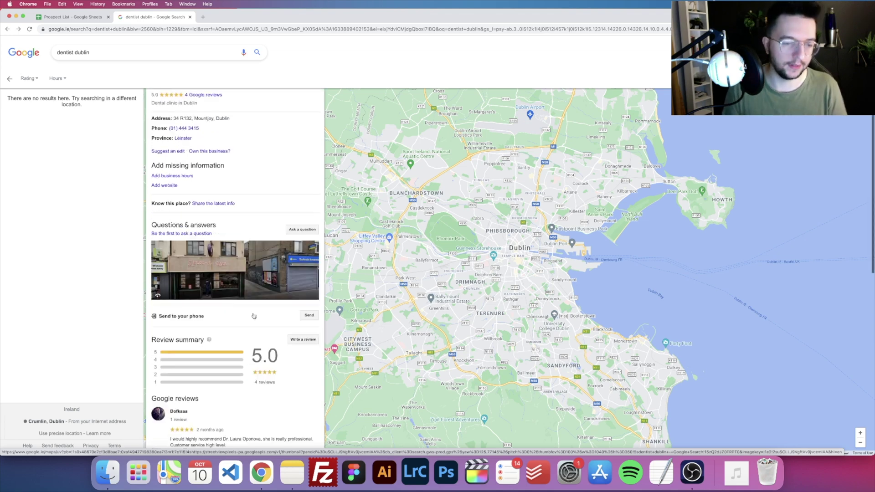
pyautogui.scroll(-3, 253, 315)
pyautogui.scroll(-3, 254, 316)
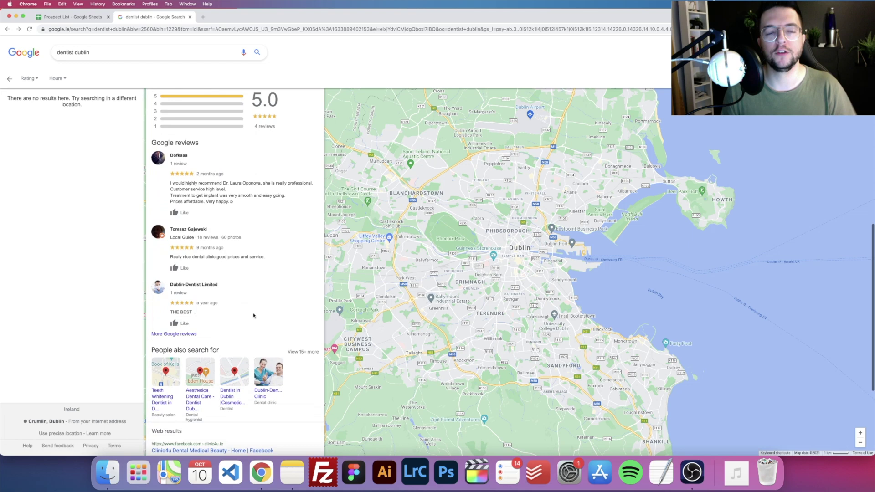
pyautogui.scroll(-3, 254, 316)
pyautogui.scroll(-2, 254, 316)
pyautogui.scroll(-2, 254, 316)
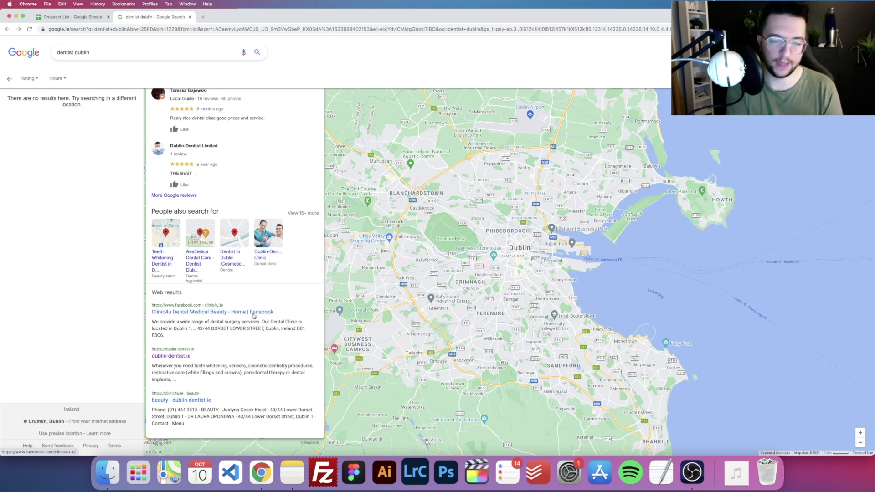
pyautogui.scroll(3, 276, 300)
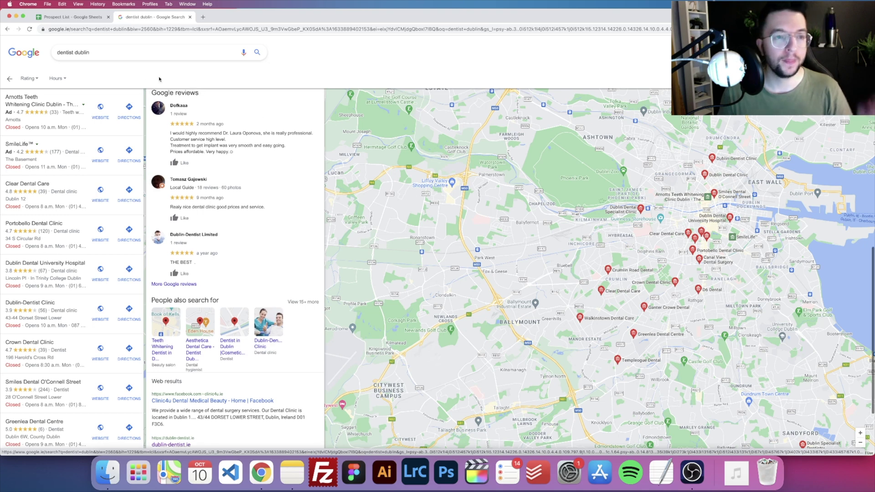
# - Check the Prospect List, browse more dentist dublin map results, then return to the sheet
pyautogui.click(70, 17)
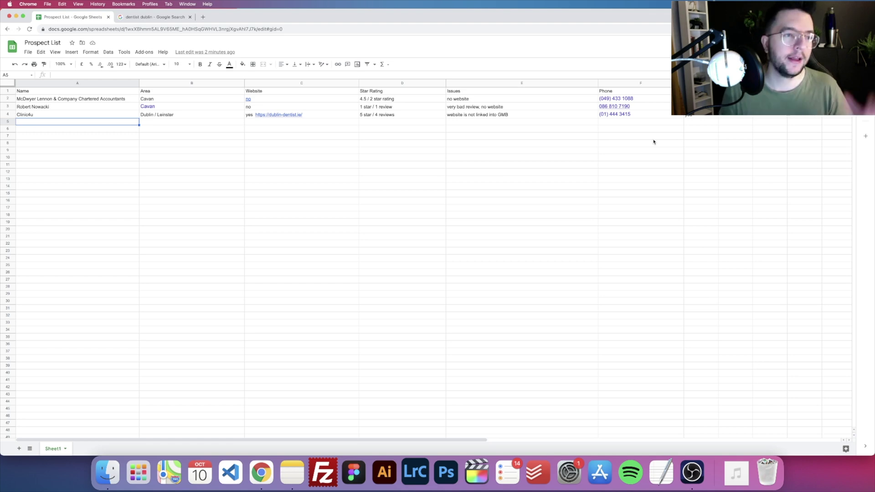
pyautogui.click(152, 16)
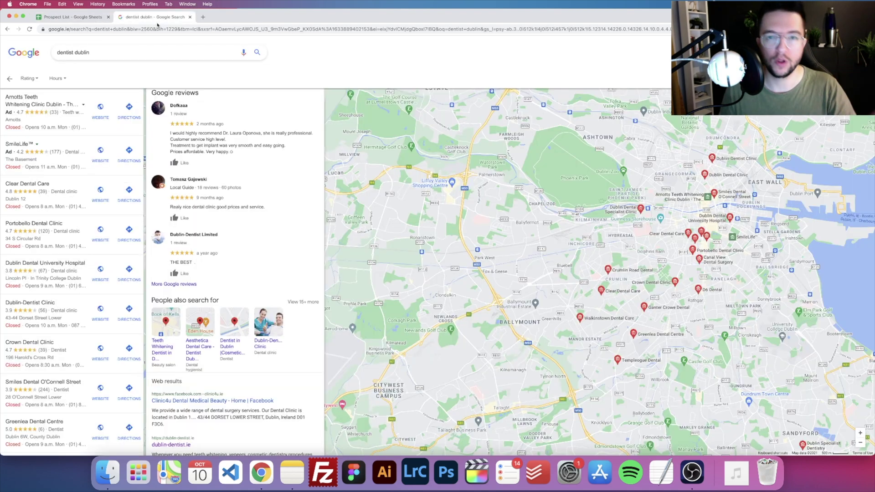
pyautogui.scroll(-8, 107, 249)
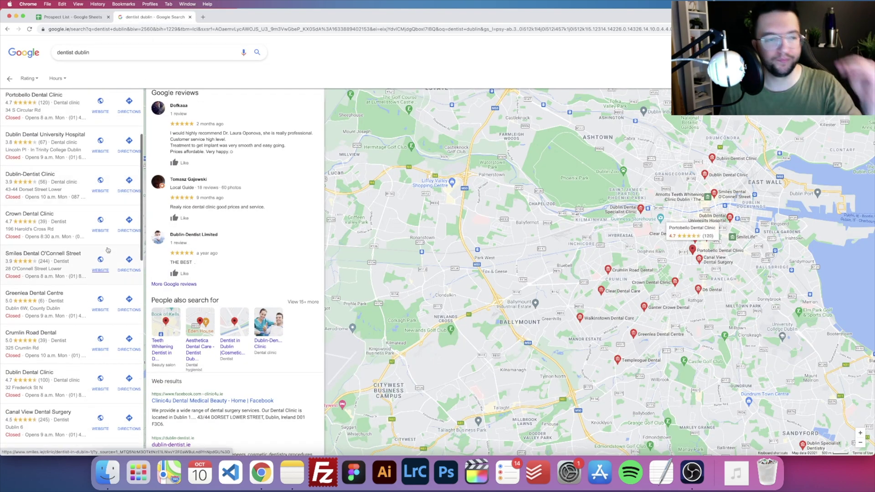
pyautogui.scroll(-4, 107, 250)
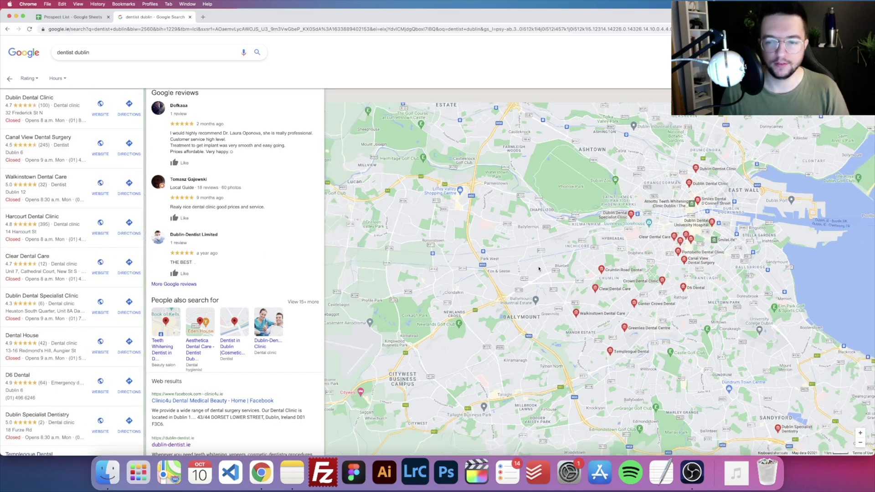
pyautogui.scroll(-3, 538, 269)
pyautogui.scroll(3, 581, 274)
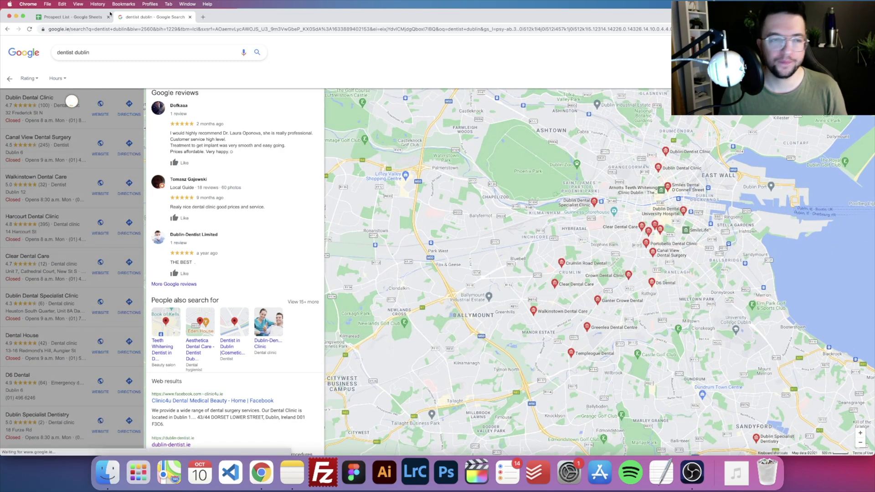
pyautogui.hotkey('ctrl', 'shift', 'Tab')
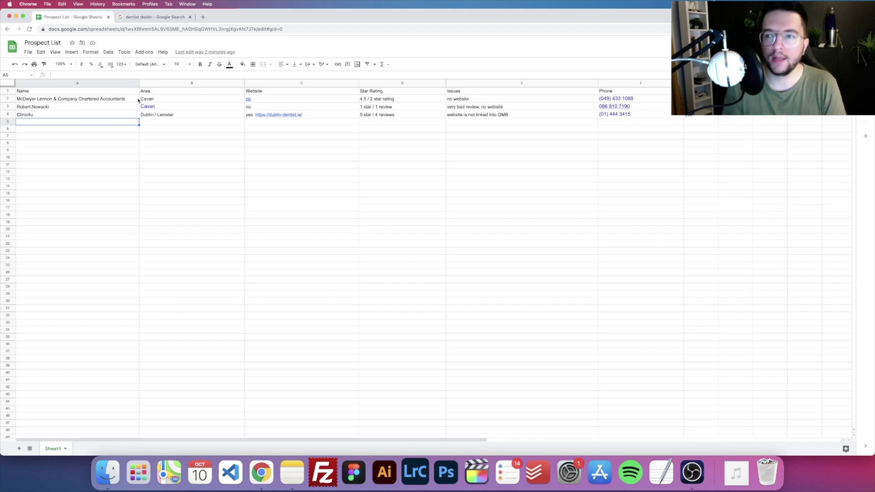